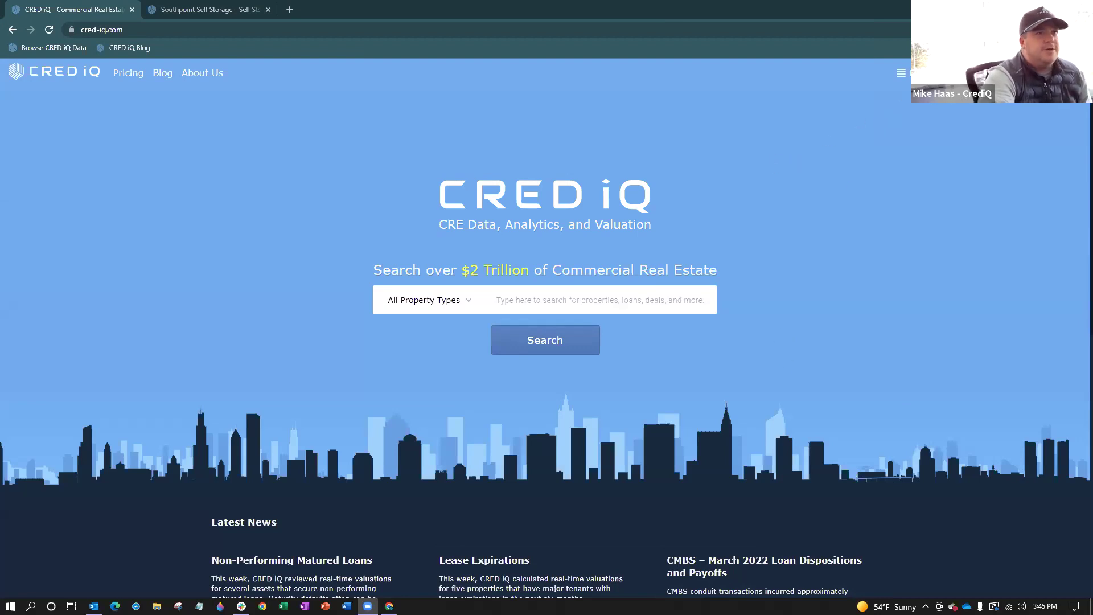
Choose Browse CRED iQ Data from the hamburger menu to list properties beside the nationwide loan map
left_click(900, 72)
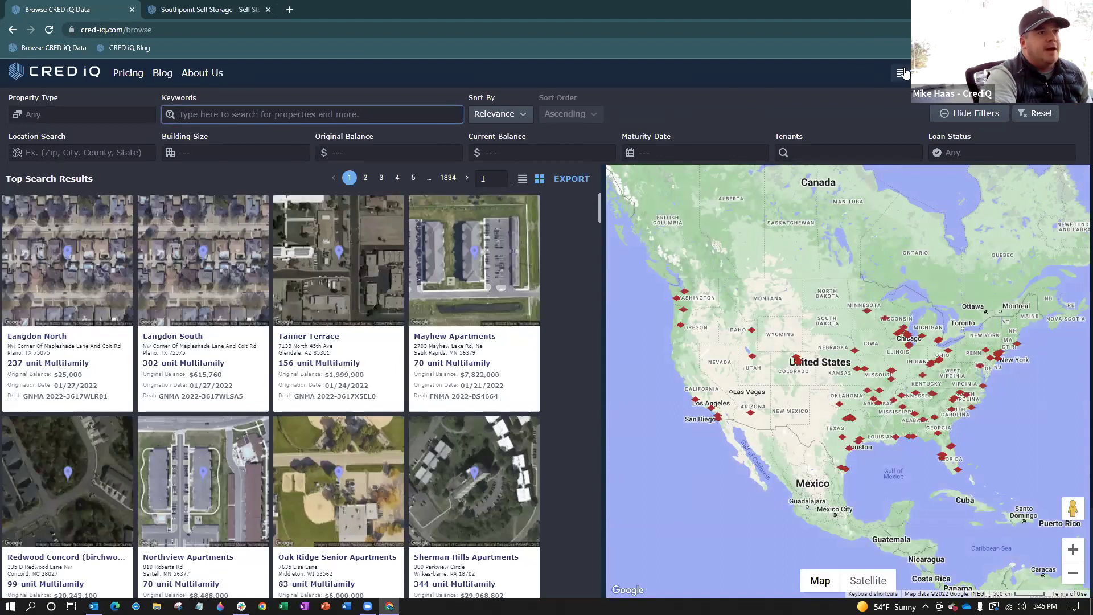
left_click(401, 76)
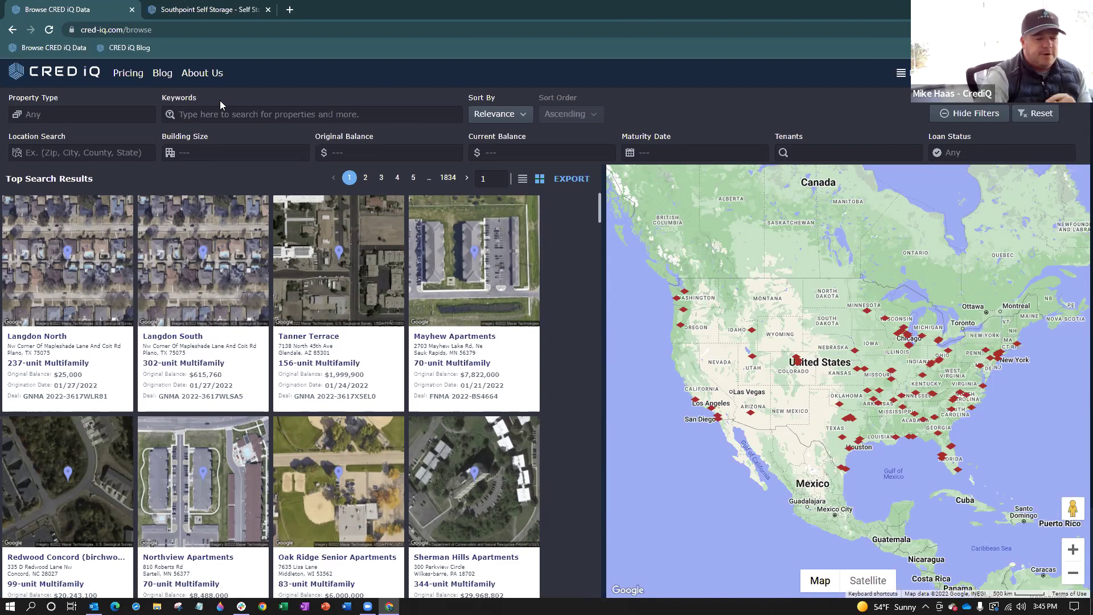
left_click(208, 150)
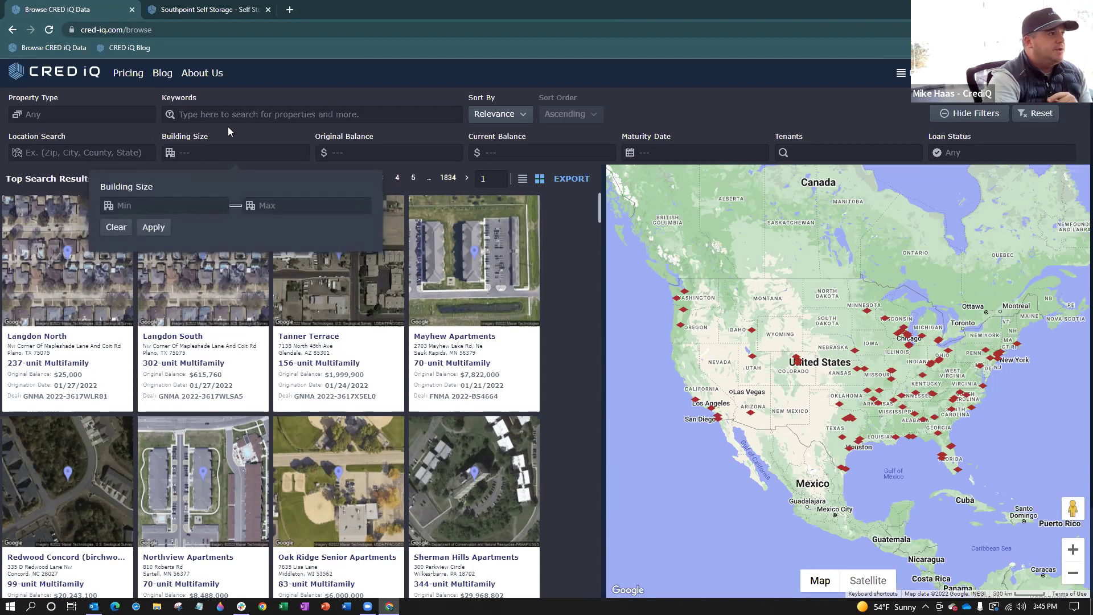
left_click(259, 91)
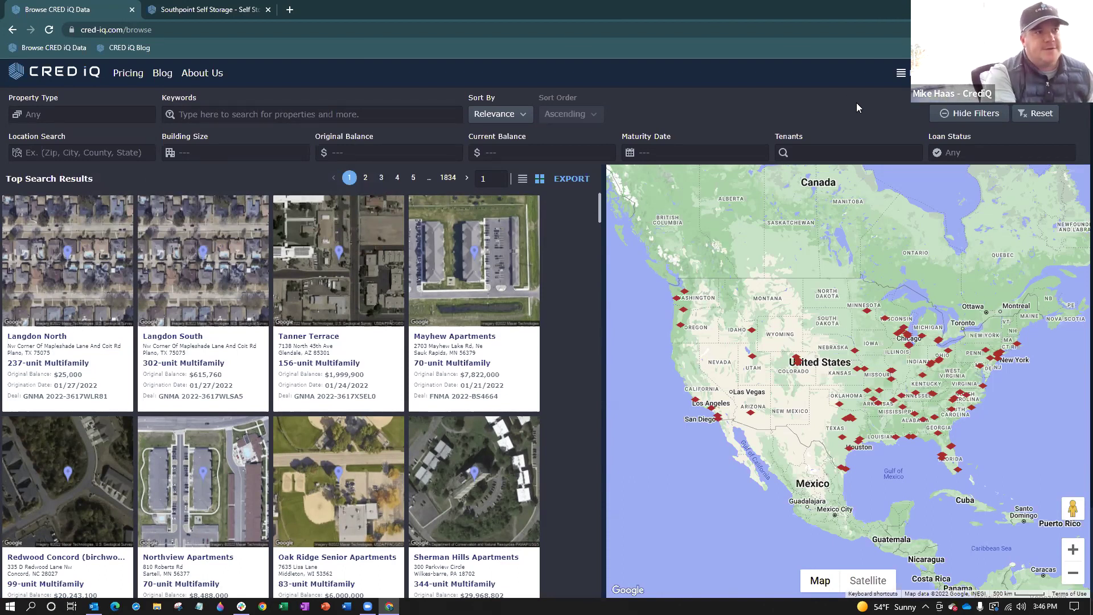
left_click(998, 161)
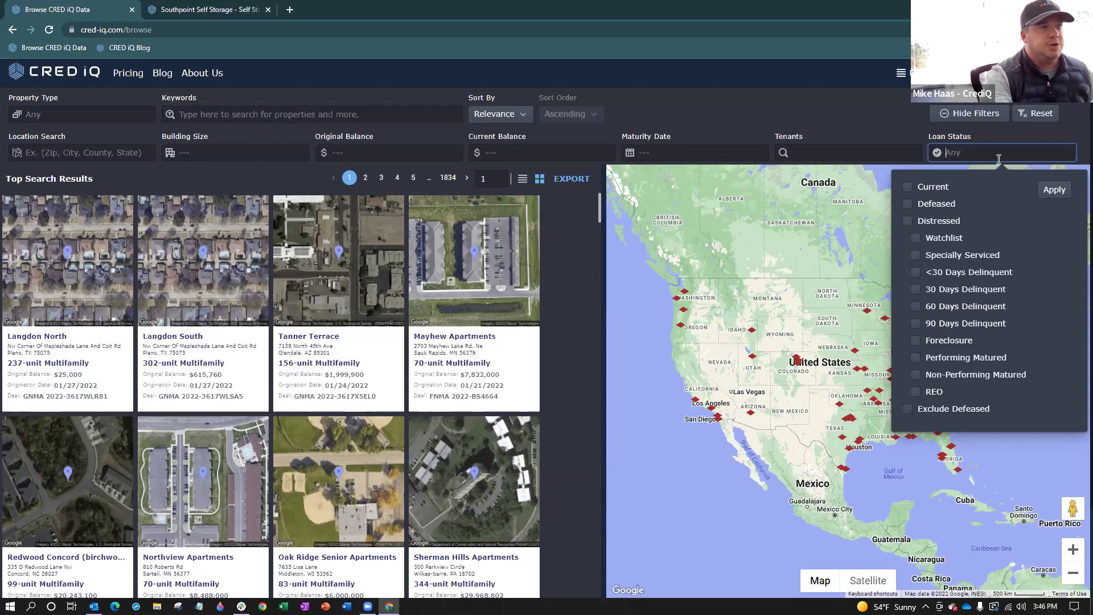
Filter the results to the Self Storage property type
left_click(821, 115)
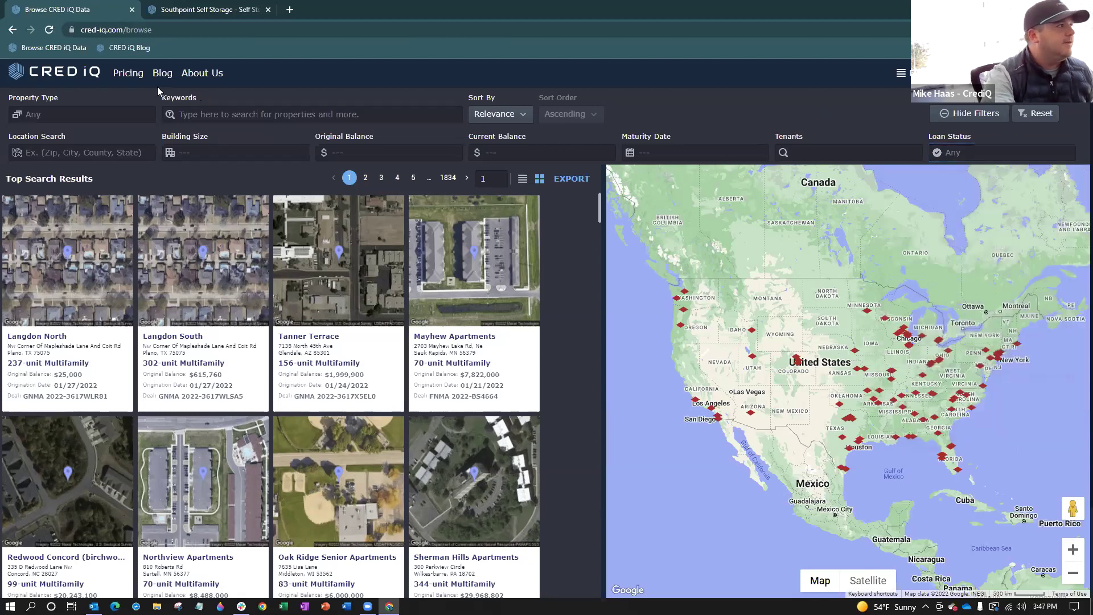
left_click(104, 114)
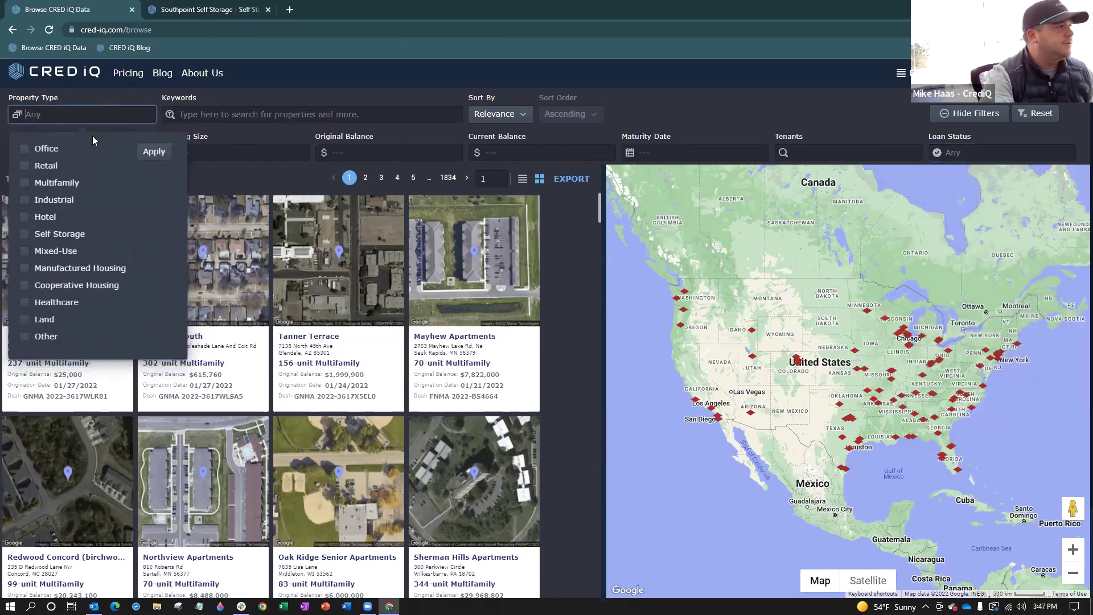
left_click(36, 237)
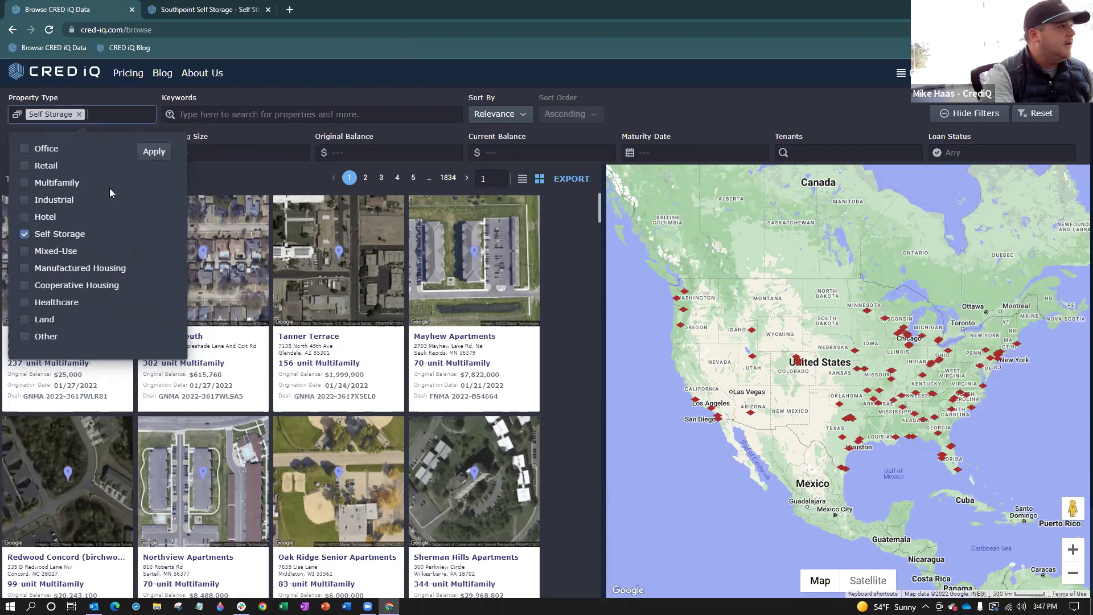
left_click(158, 159)
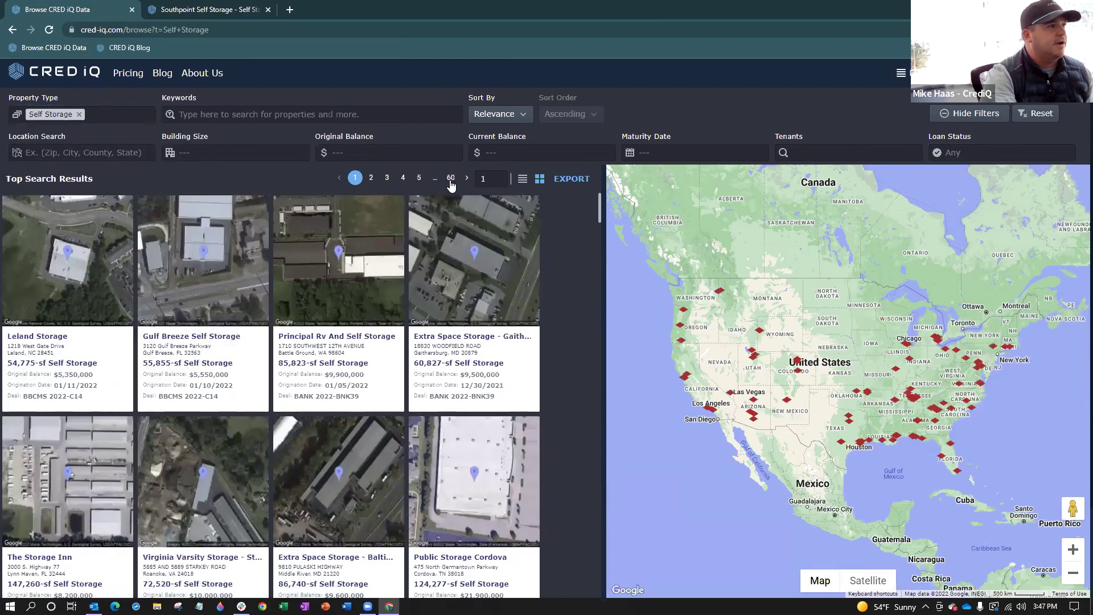
Switch the search results to the table (list) view
left_click(522, 179)
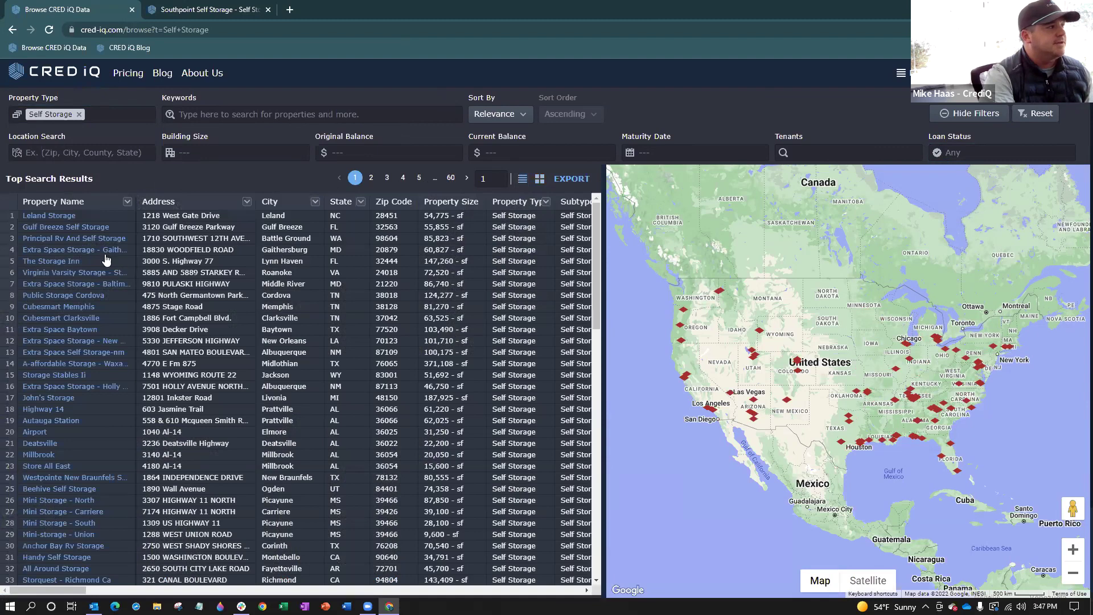
scroll(489, 340, "down", 8)
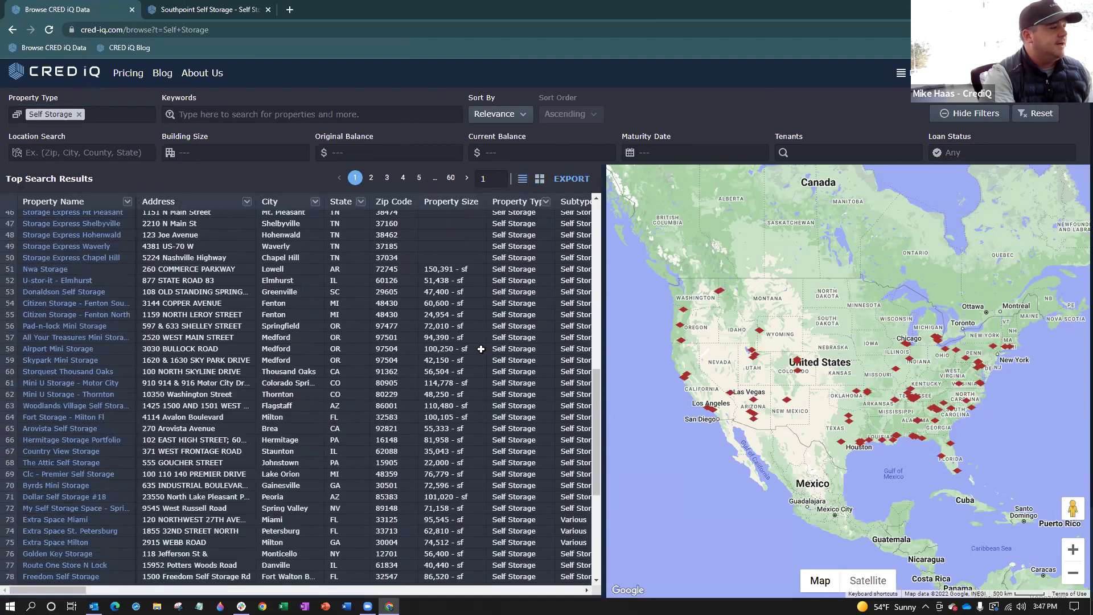
scroll(488, 341, "down", 10)
scroll(479, 350, "up", 15)
scroll(477, 350, "up", 4)
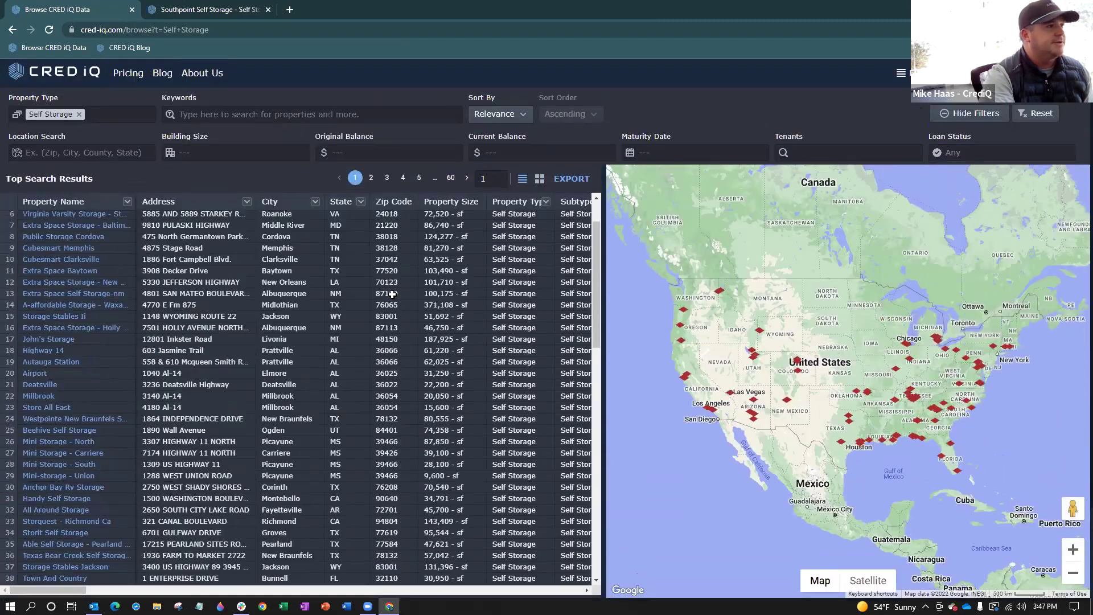
Apply a Distressed loan status filter, including all its sub-statuses
left_click(998, 158)
left_click(939, 221)
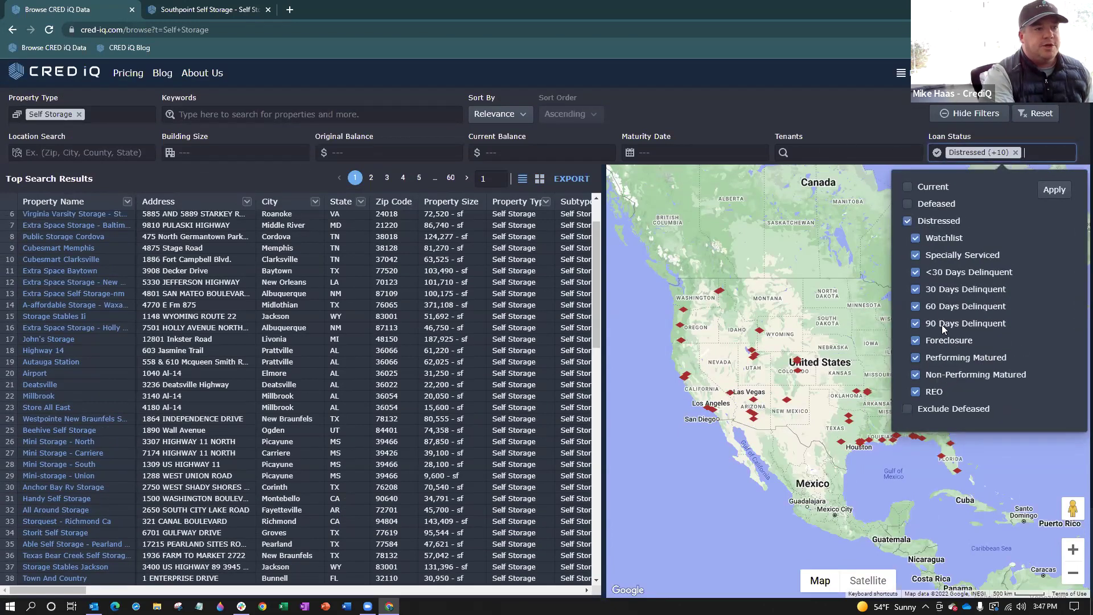
left_click(1054, 190)
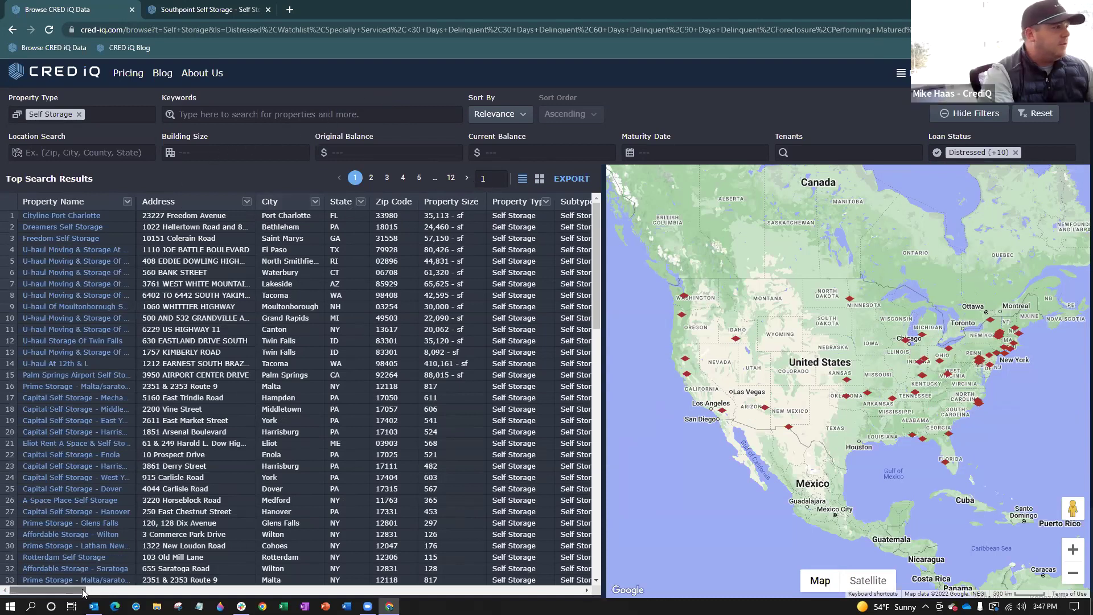
Limit the location to Texas, USA by searching 'te' in Location Search
left_click_drag(83, 592, 87, 592)
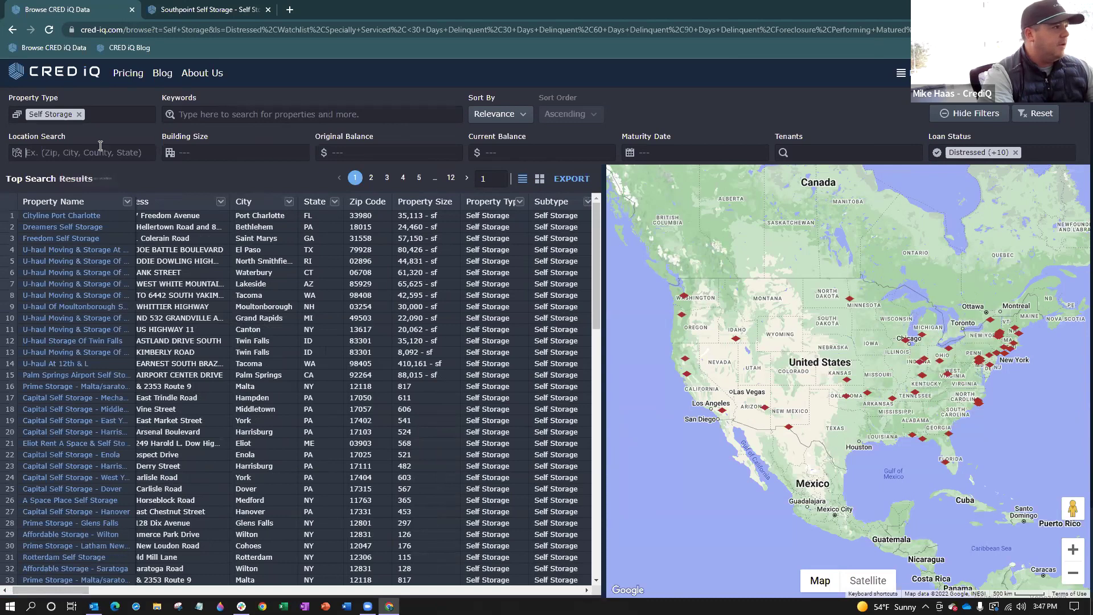
type("te")
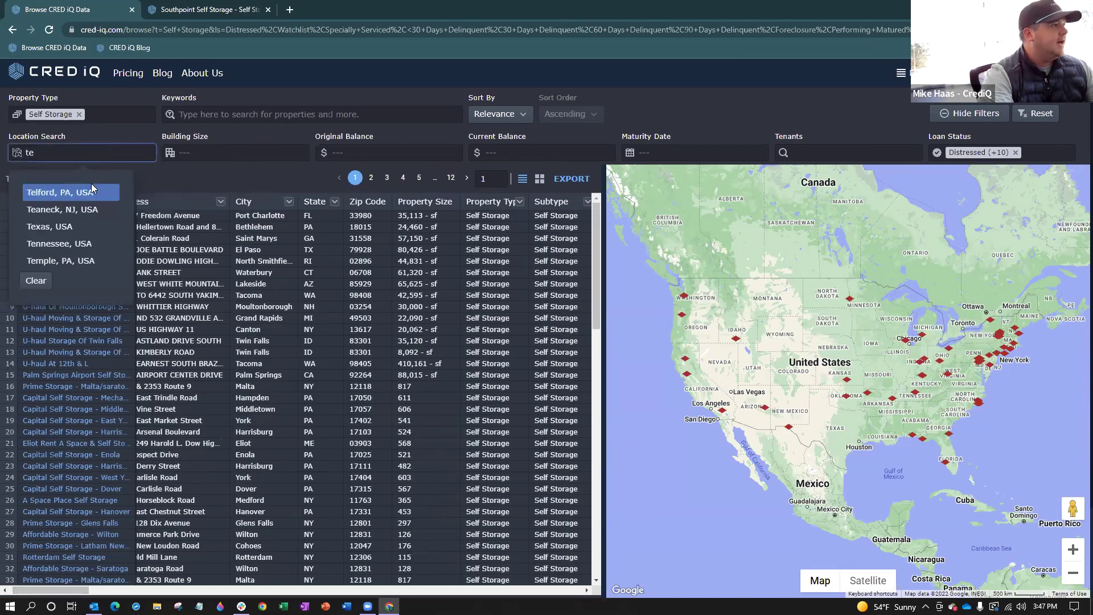
left_click(54, 227)
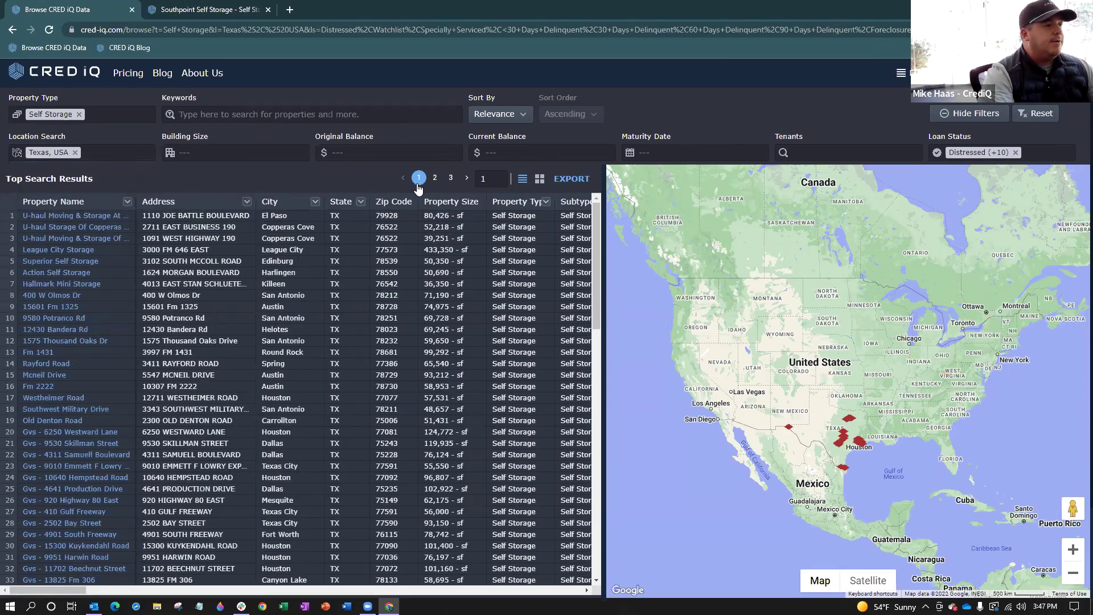
Zoom the map and scroll the table right to review the Texas self-storage loans
scroll(881, 438, "up", 2)
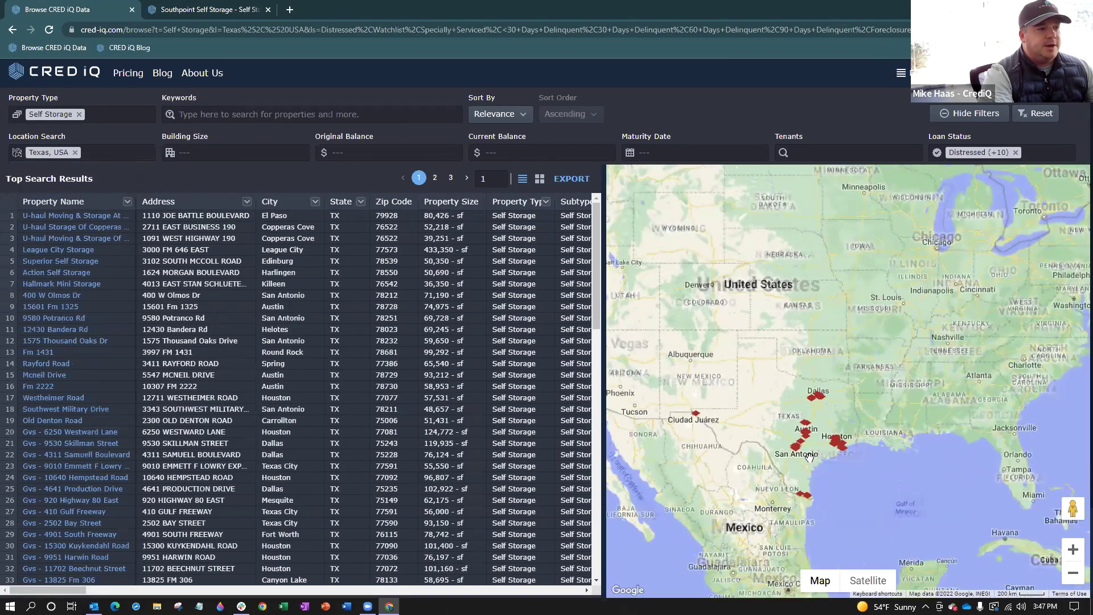
scroll(809, 456, "up", 3)
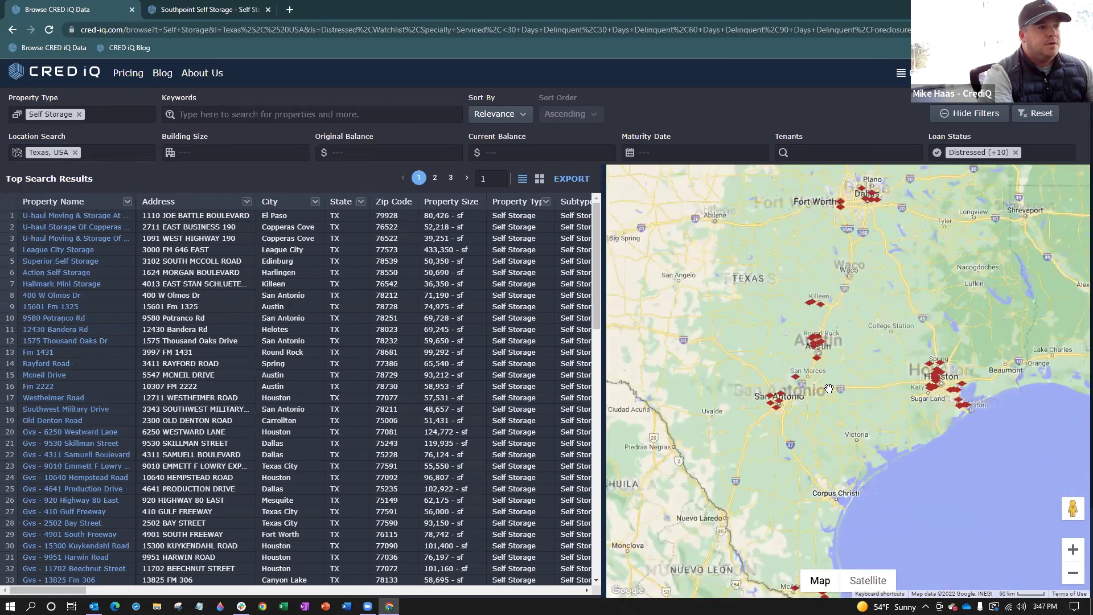
scroll(827, 386, "up", 2)
mouse_move(675, 265)
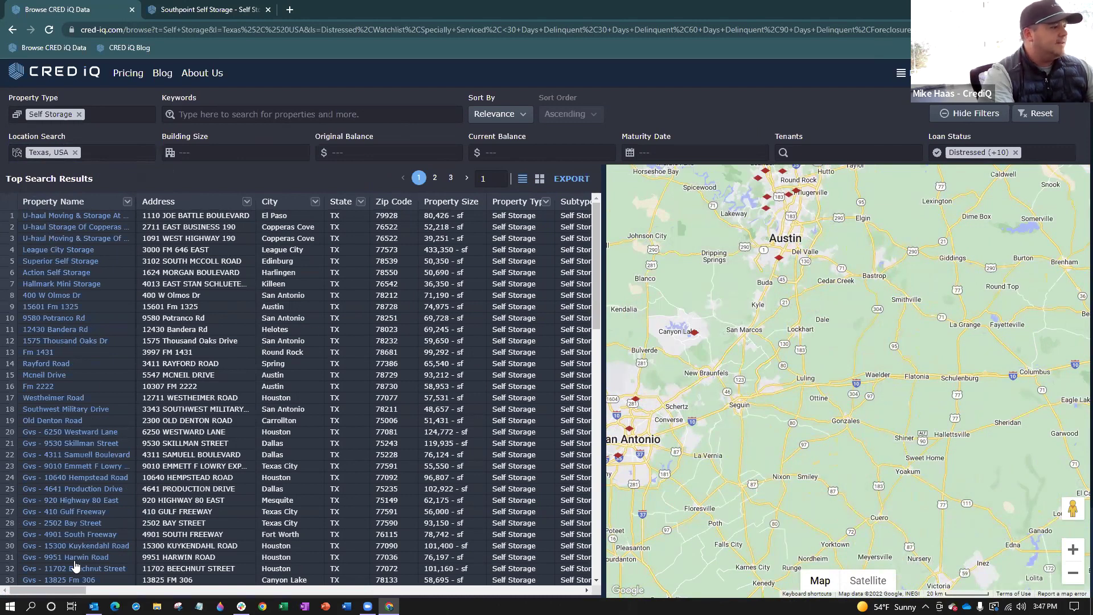
left_click_drag(70, 593, 95, 594)
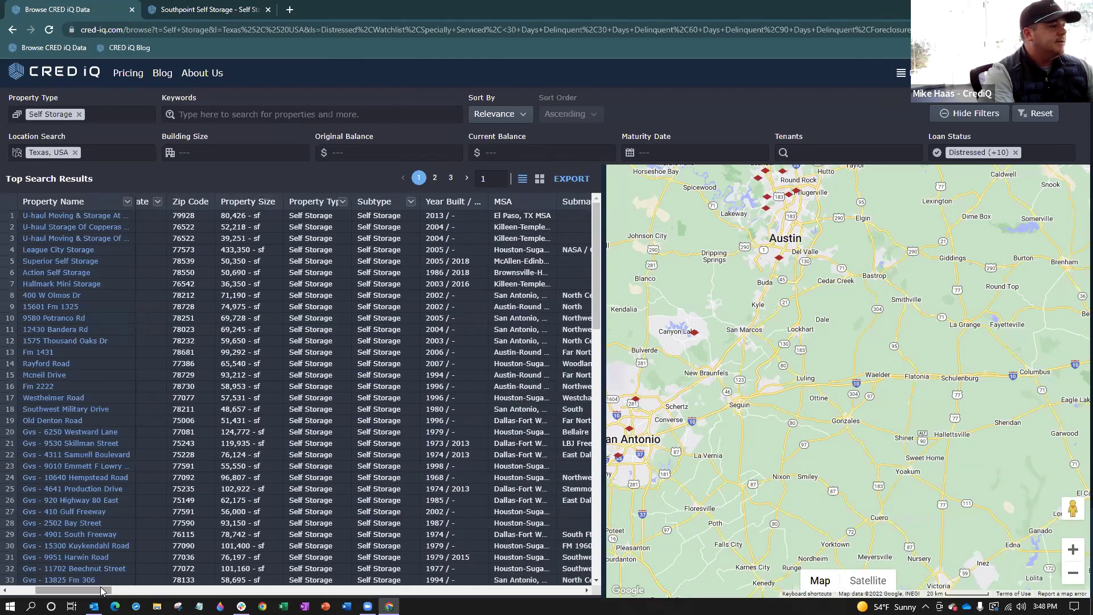
left_click_drag(103, 591, 132, 596)
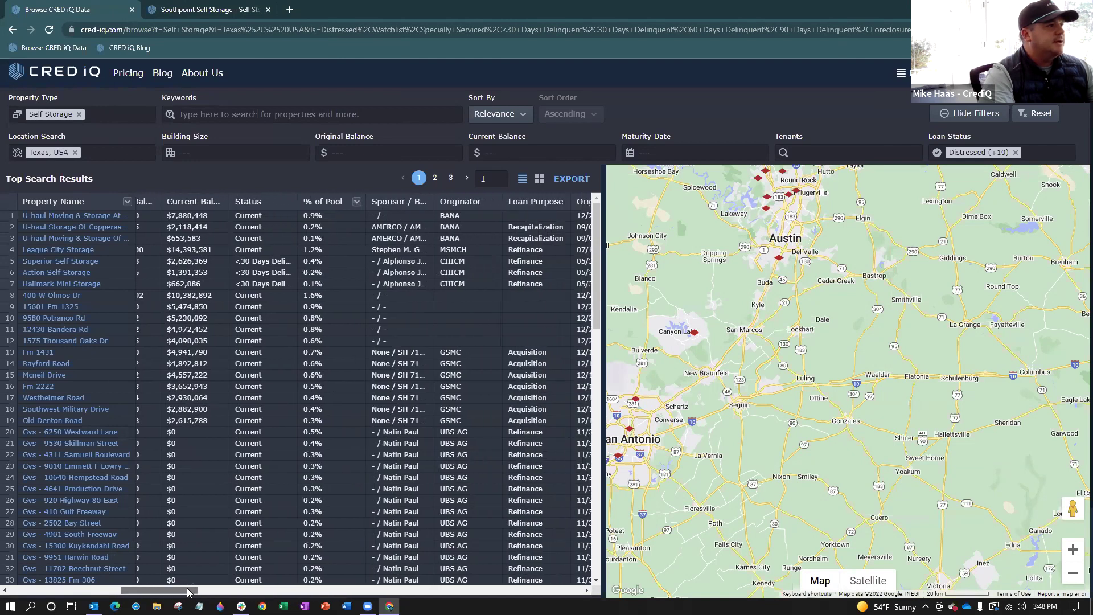
left_click_drag(196, 592, 78, 594)
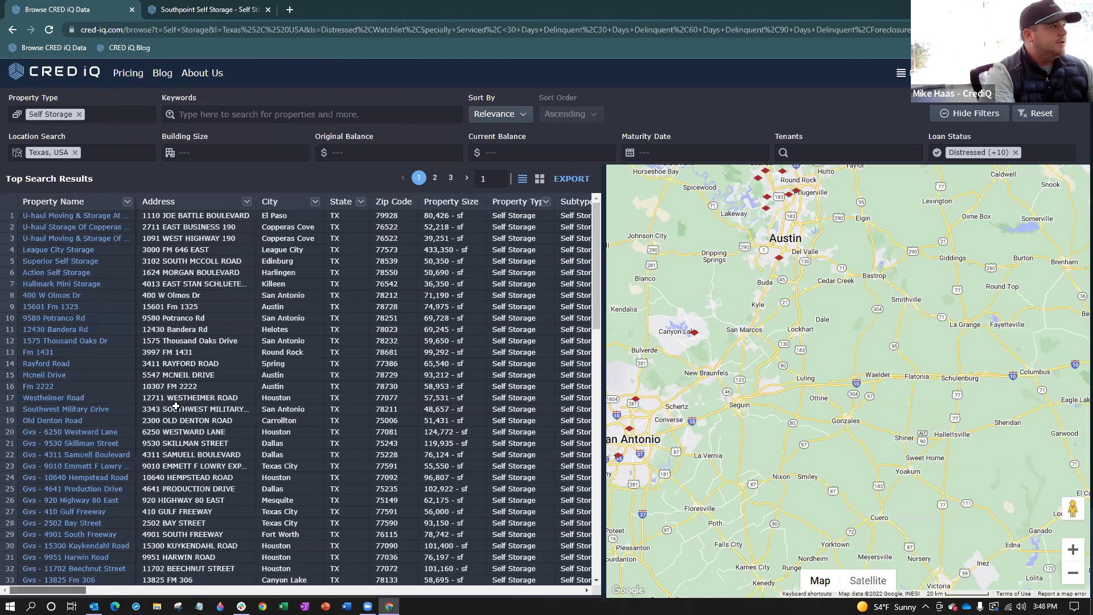
left_click(46, 251)
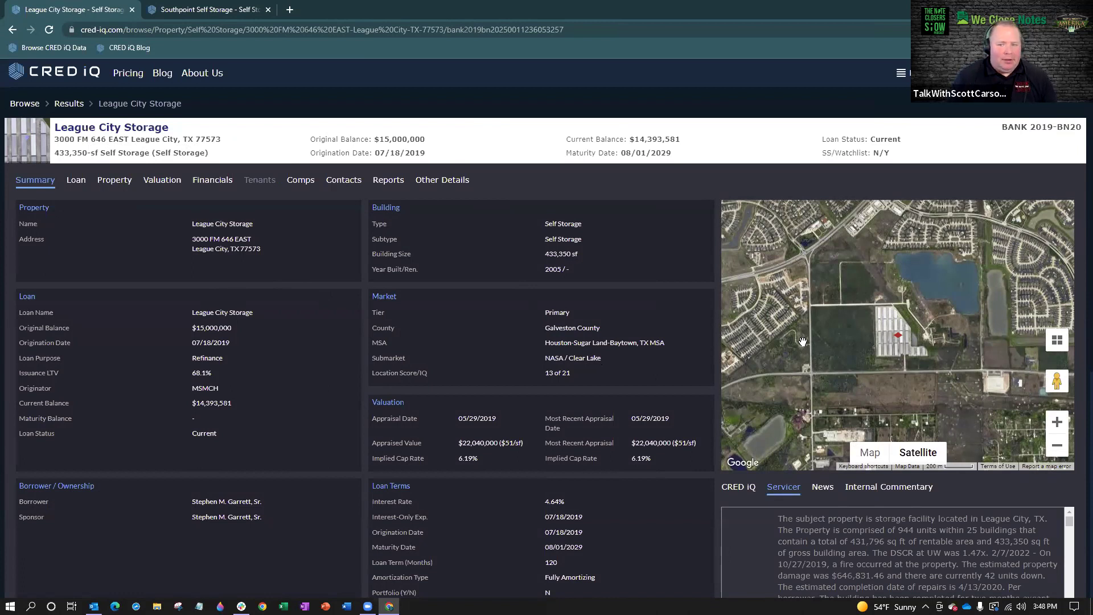
scroll(823, 340, "down", 5)
scroll(829, 388, "down", 2)
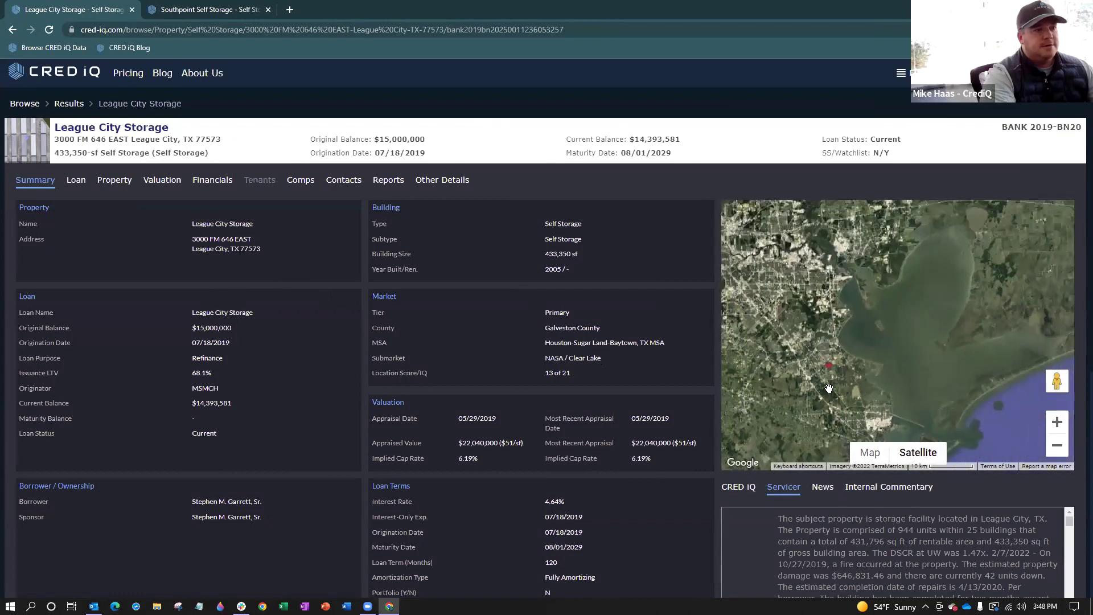
left_click(867, 452)
scroll(814, 395, "down", 1)
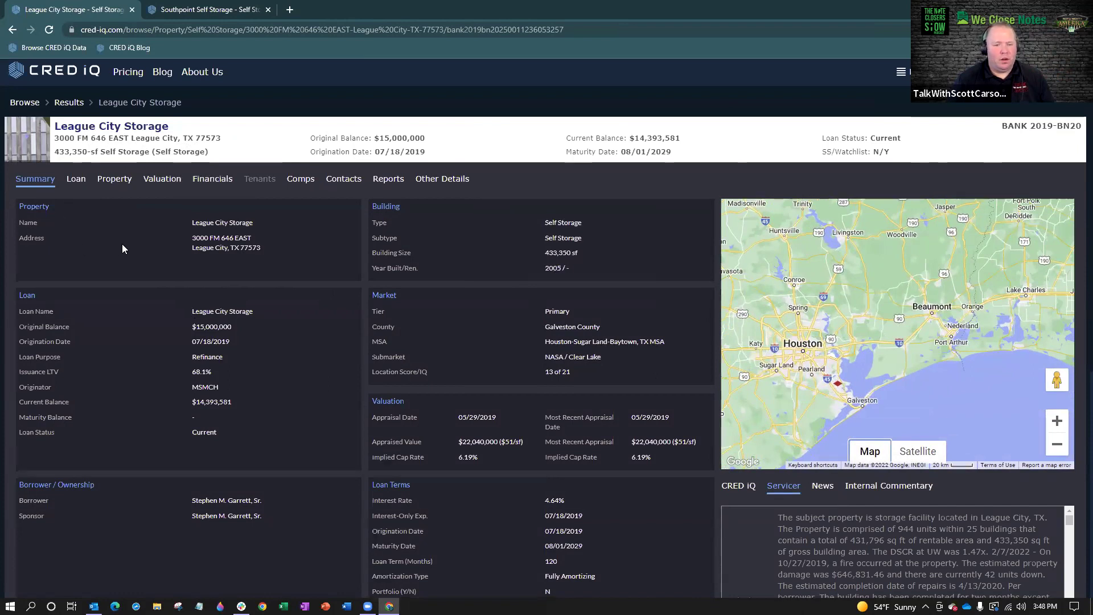
scroll(122, 244, "down", 1)
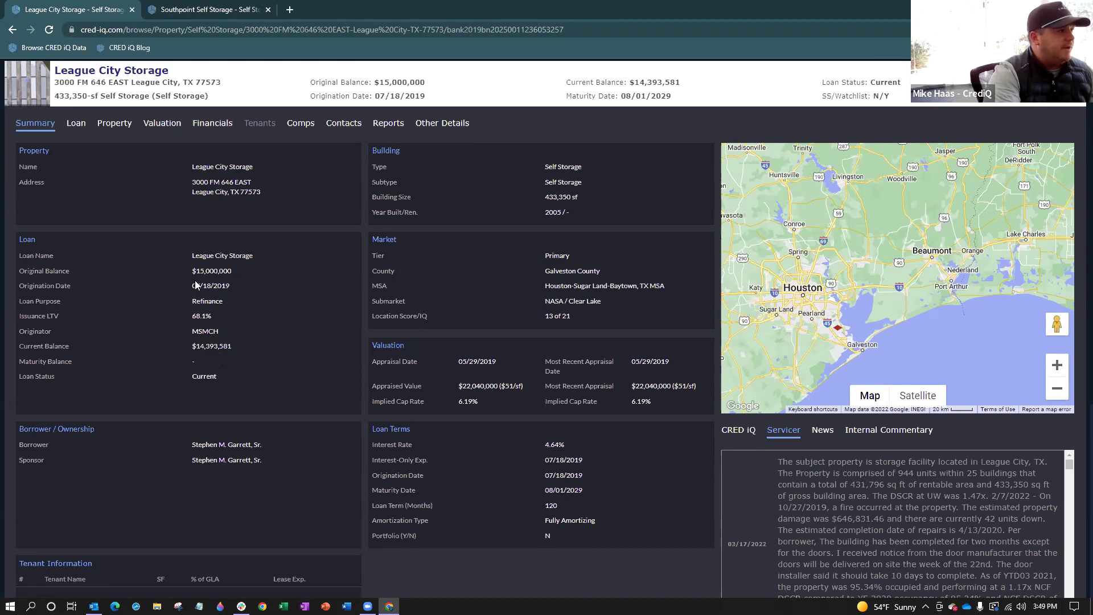
scroll(239, 283, "up", 1)
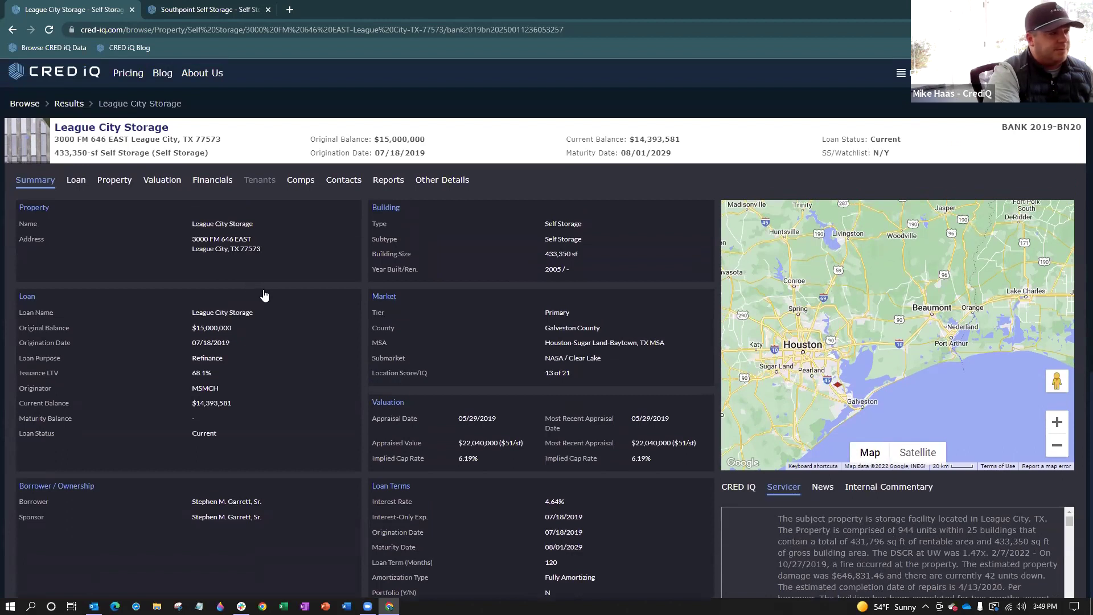
scroll(264, 295, "down", 1)
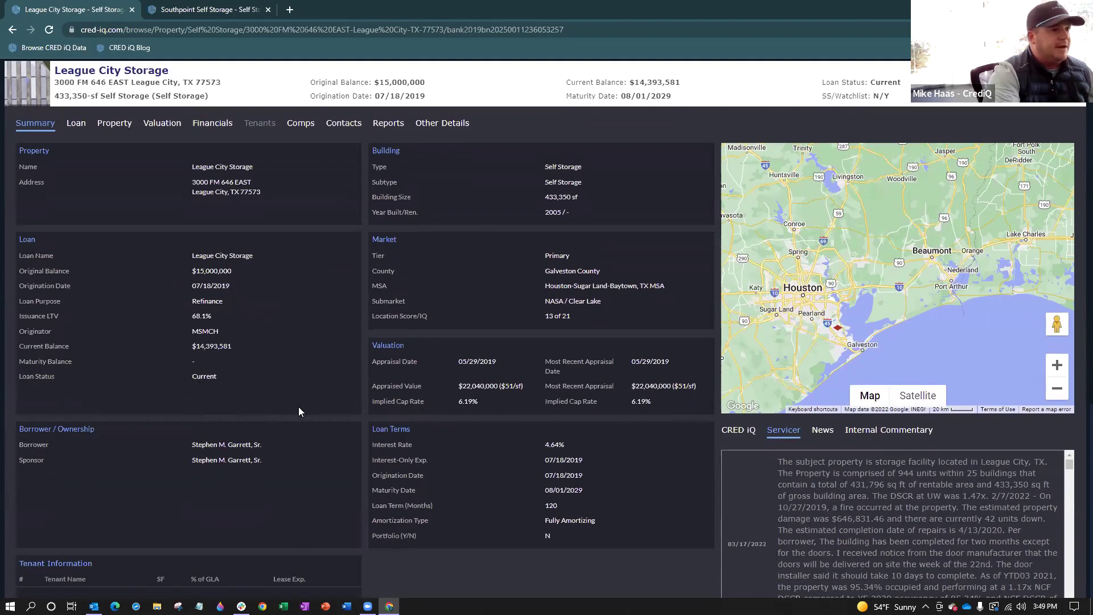
scroll(304, 402, "up", 1)
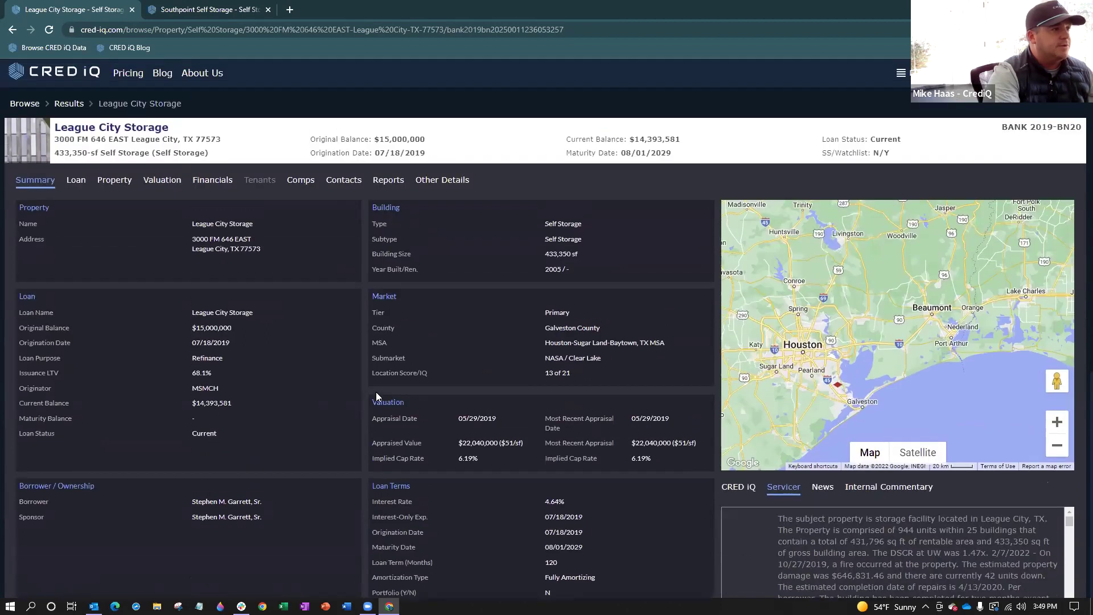
scroll(377, 390, "down", 1)
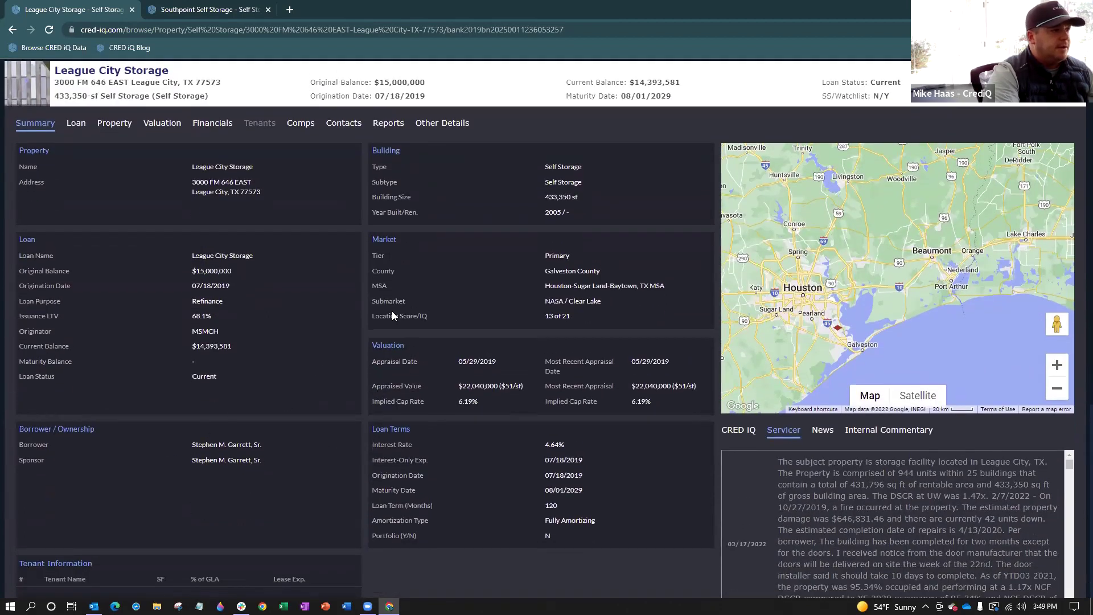
scroll(402, 328, "down", 3)
scroll(182, 453, "down", 3)
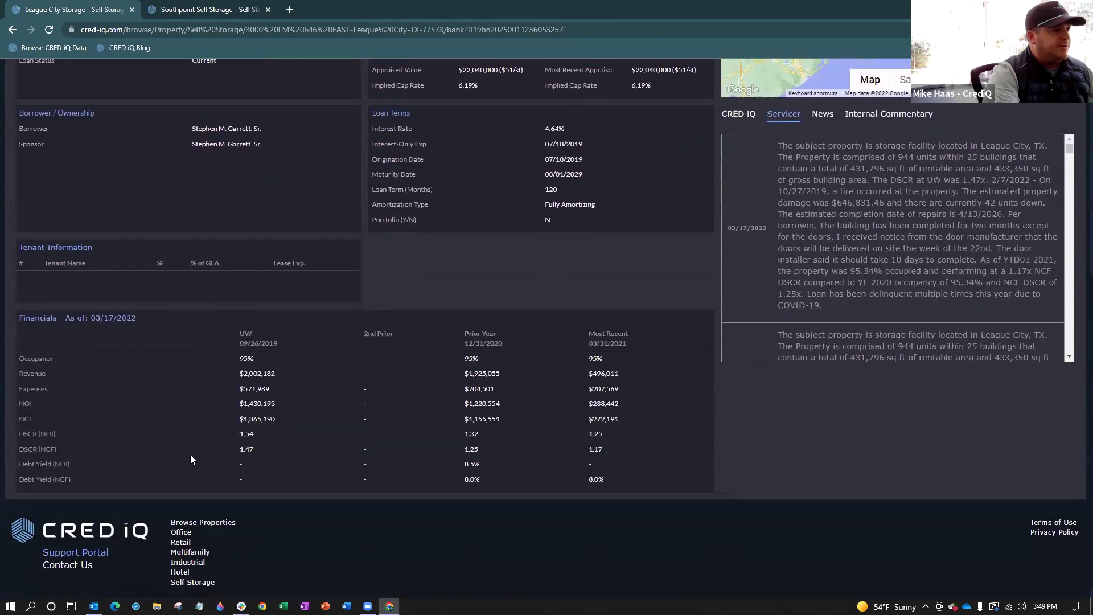
scroll(195, 446, "up", 7)
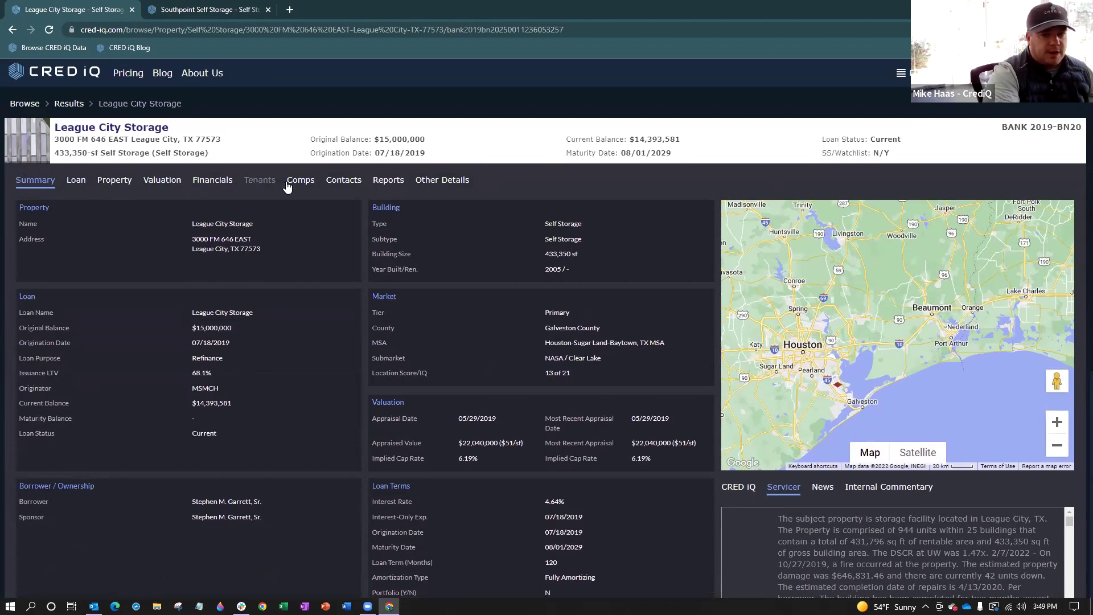
Open the Loan tab and review loan terms, highlighting the watchlist date
left_click(80, 188)
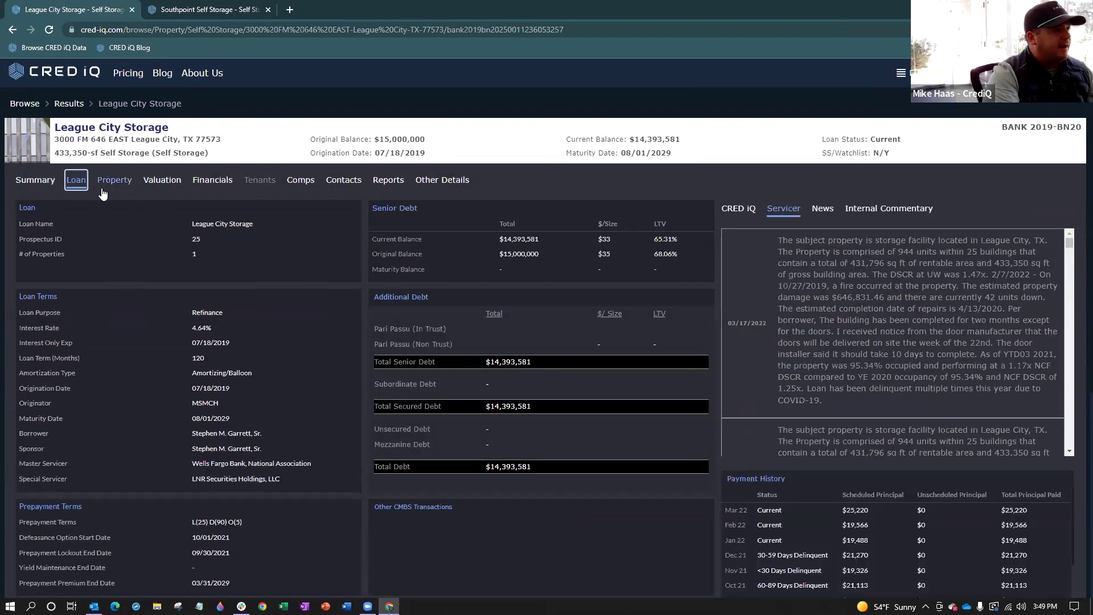
scroll(115, 315, "down", 1)
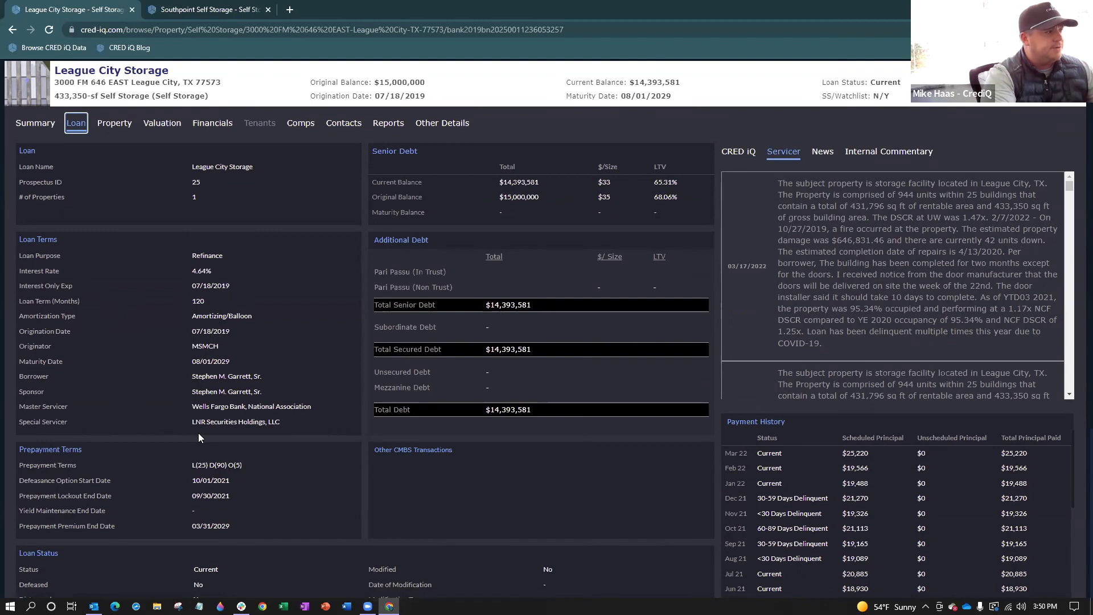
scroll(199, 433, "down", 1)
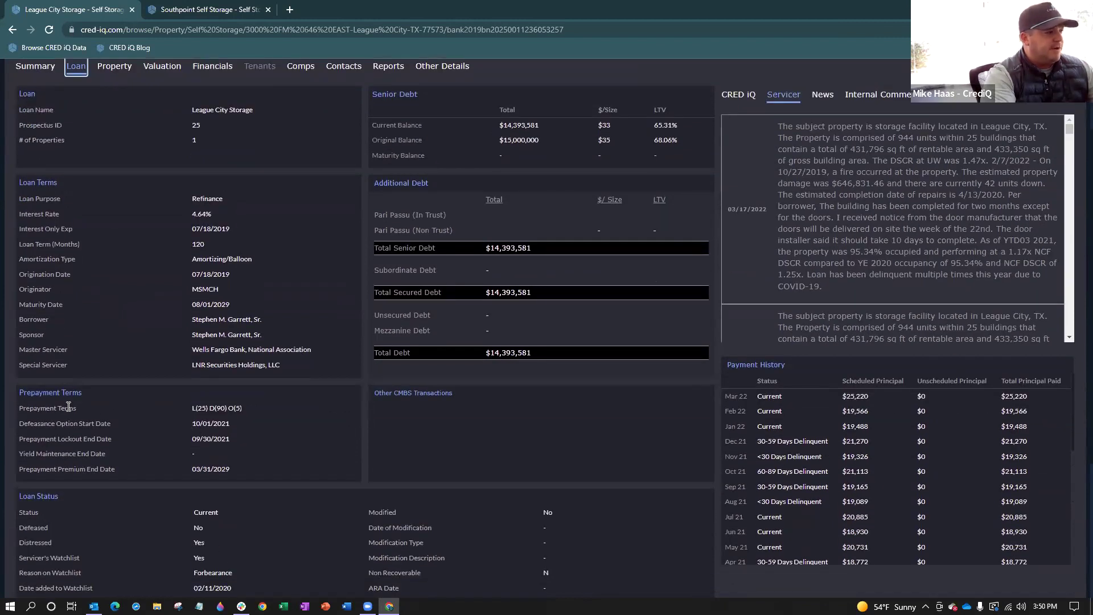
scroll(68, 406, "down", 2)
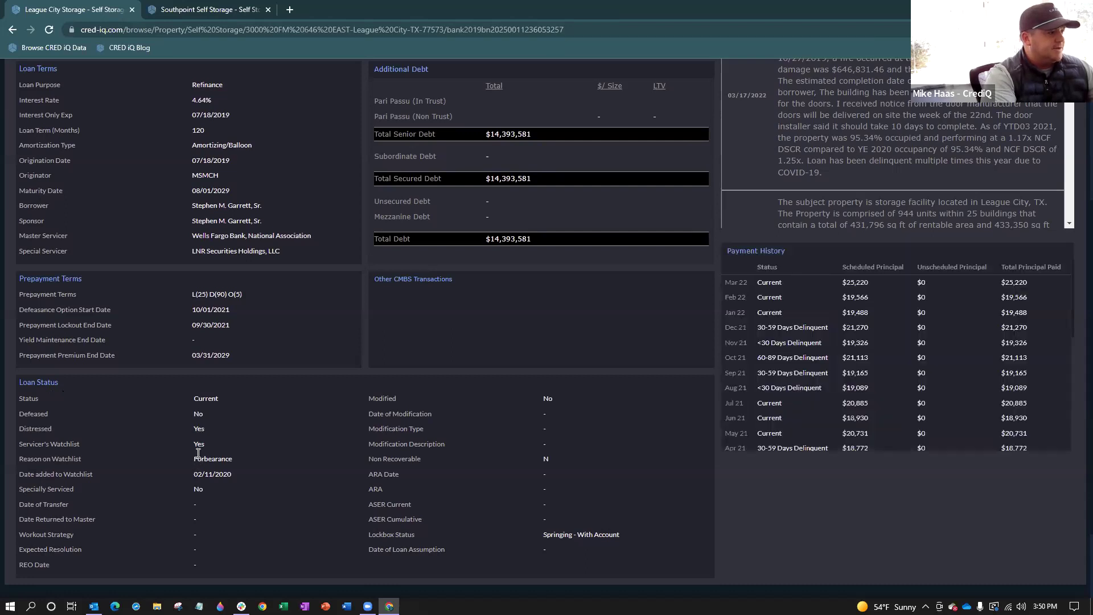
left_click_drag(194, 475, 207, 477)
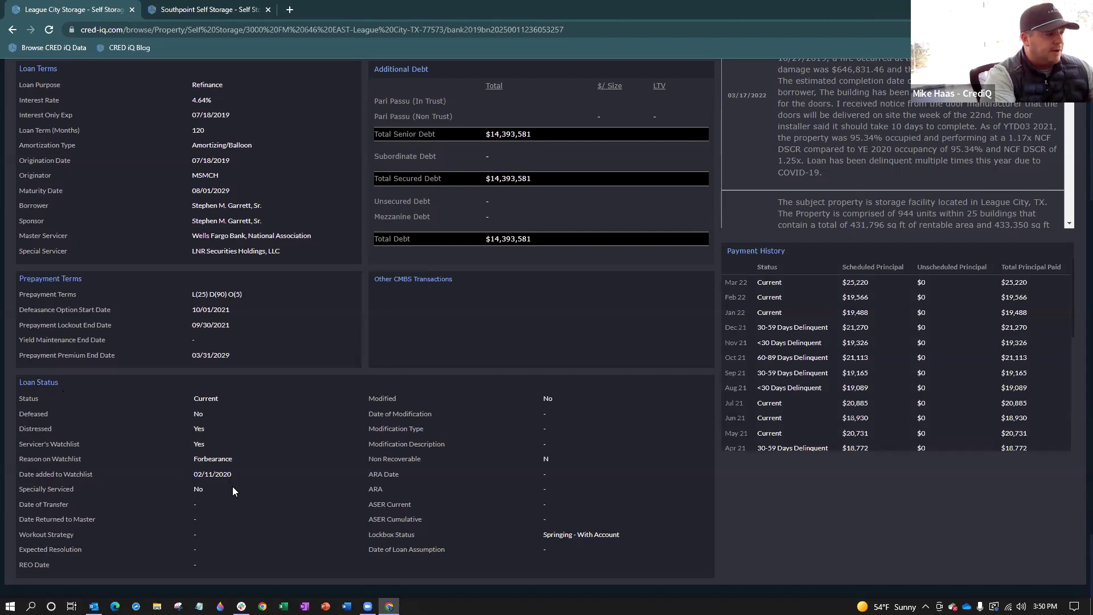
scroll(232, 472, "up", 5)
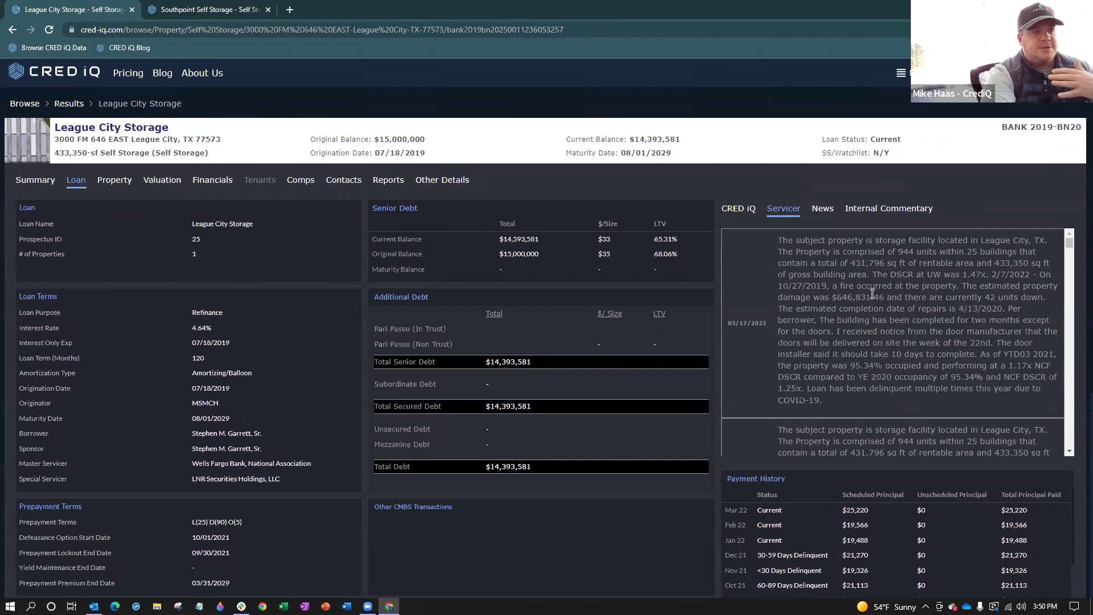
Scroll through Loan Status, Servicer commentary and the delinquency-filled Payment History
scroll(874, 295, "down", 2)
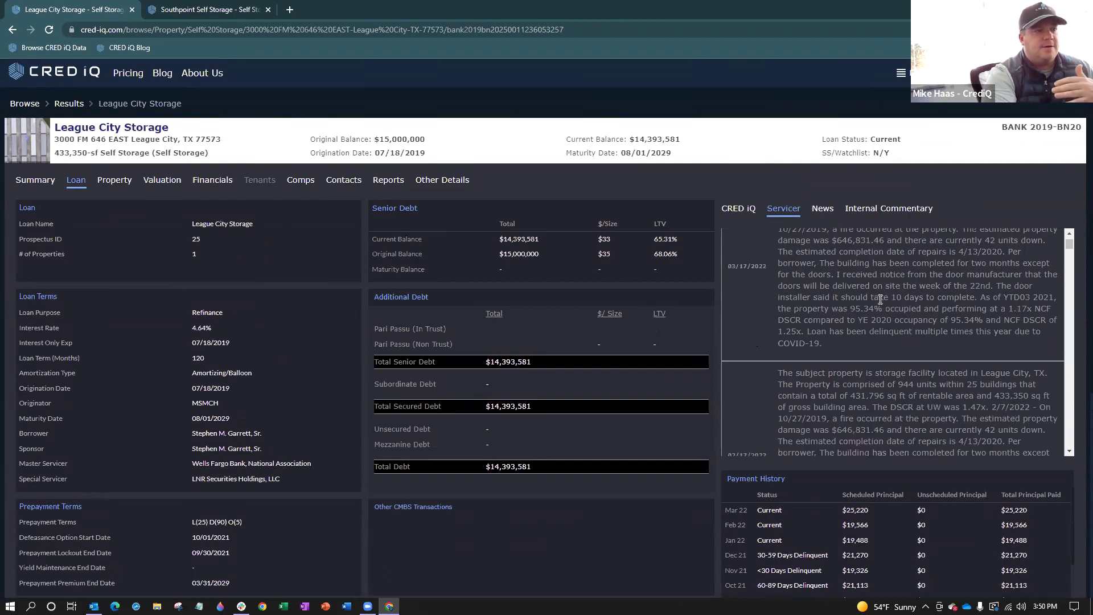
scroll(880, 299, "up", 2)
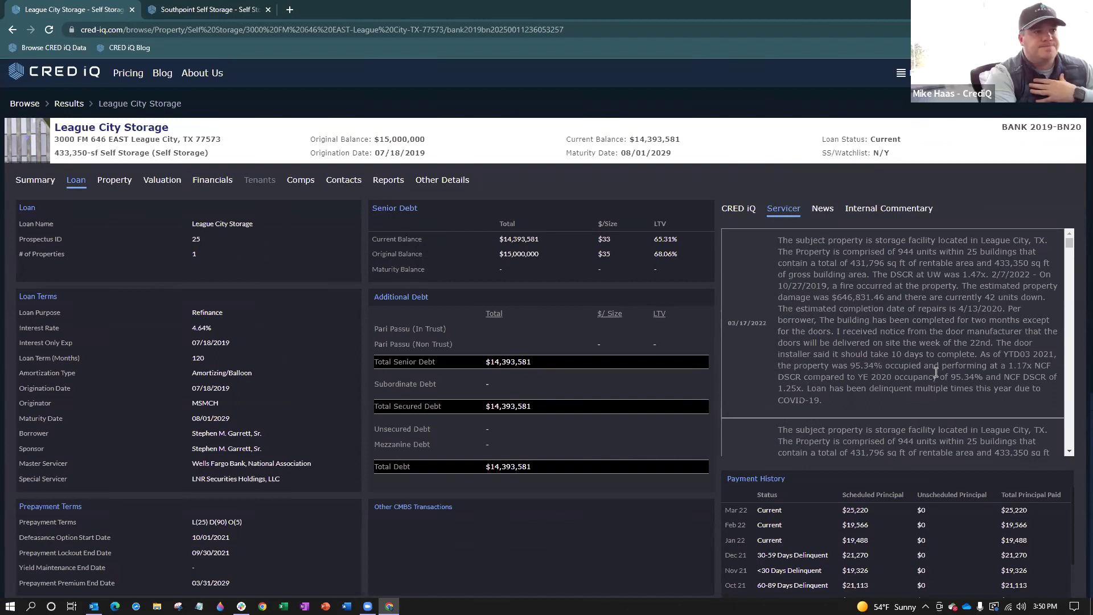
scroll(901, 357, "down", 4)
scroll(901, 357, "down", 4)
scroll(900, 361, "down", 5)
scroll(901, 357, "down", 4)
scroll(901, 357, "down", 3)
scroll(878, 480, "down", 4)
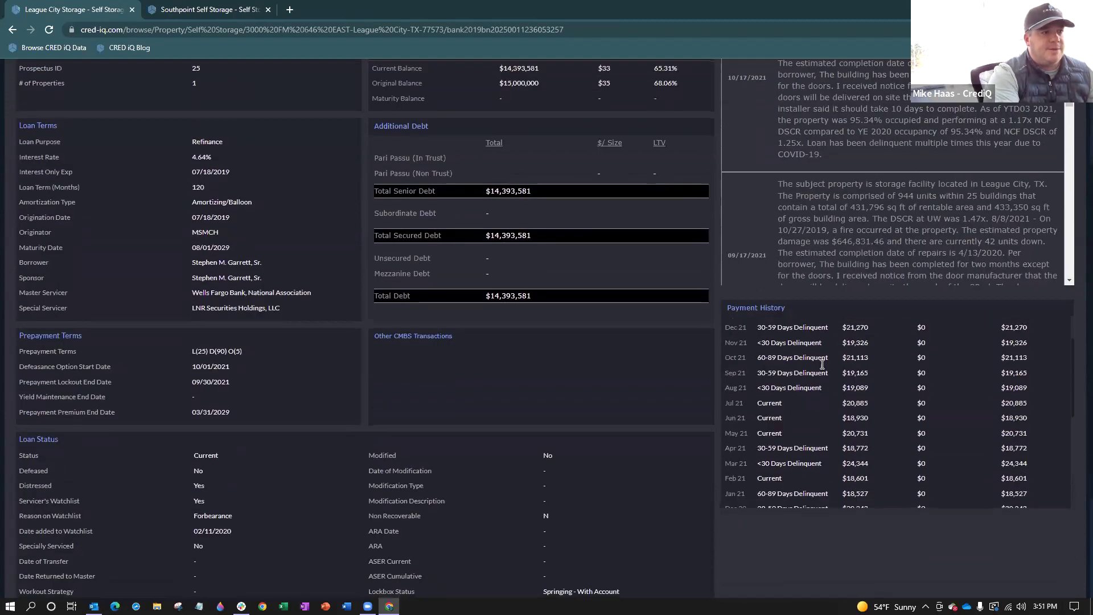
scroll(828, 374, "down", 3)
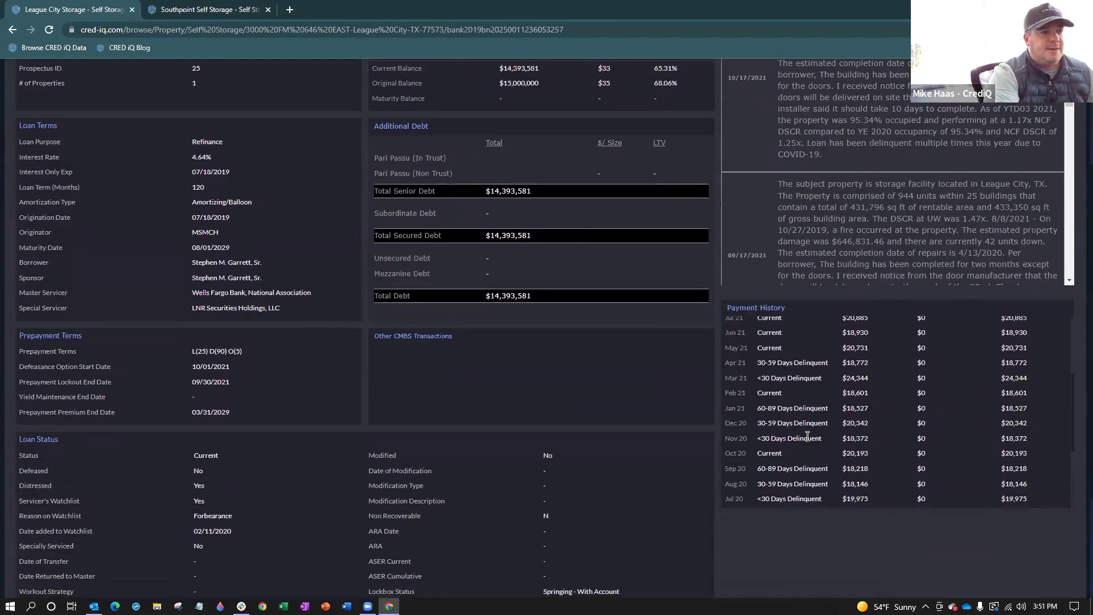
scroll(807, 437, "up", 5)
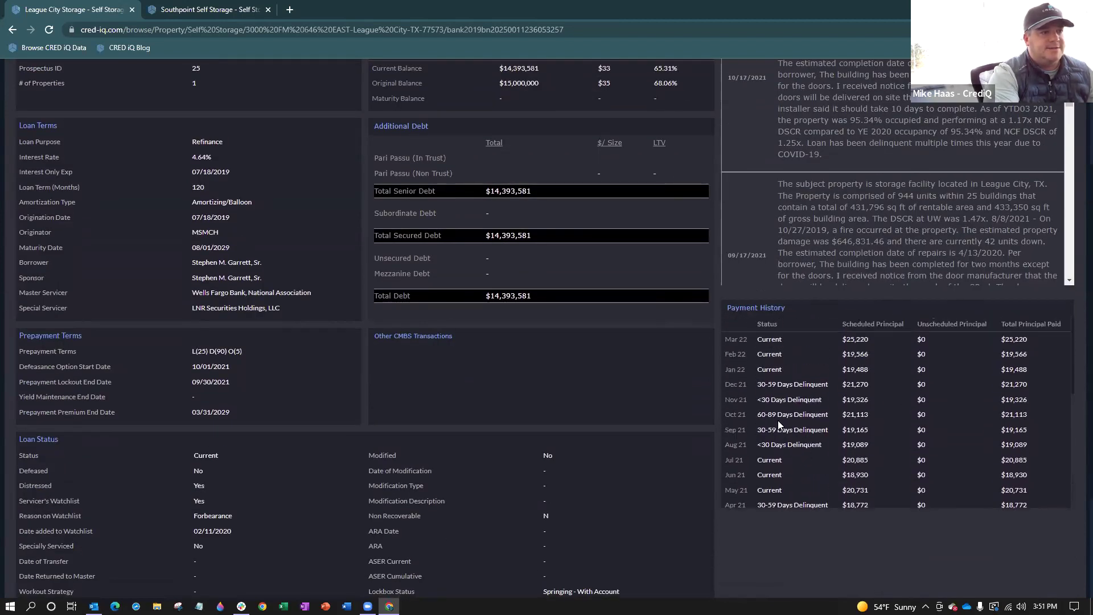
scroll(789, 422, "up", 2)
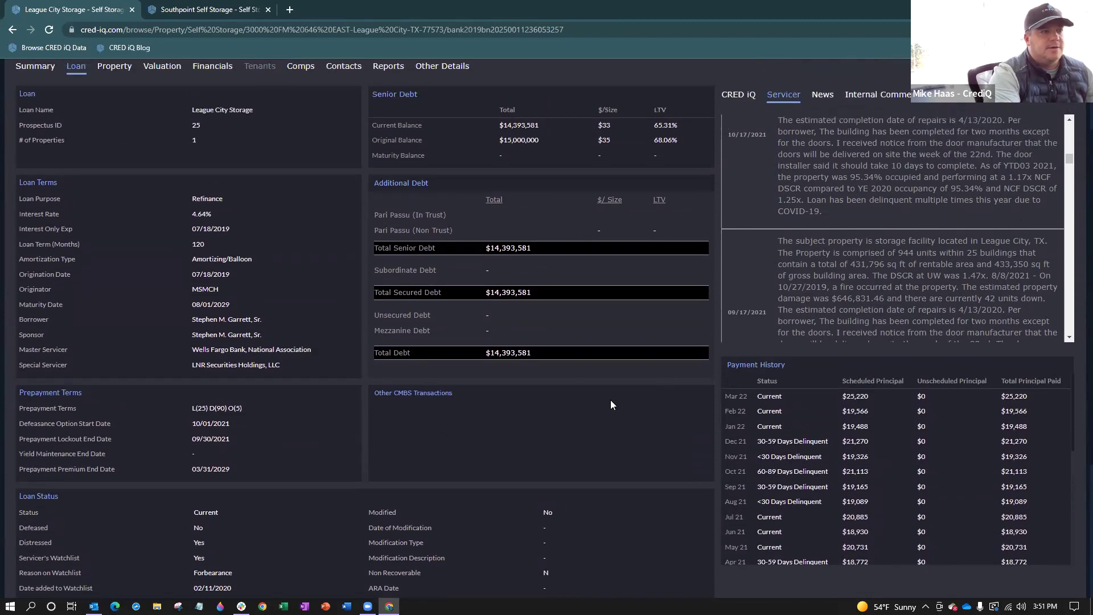
scroll(582, 397, "up", 3)
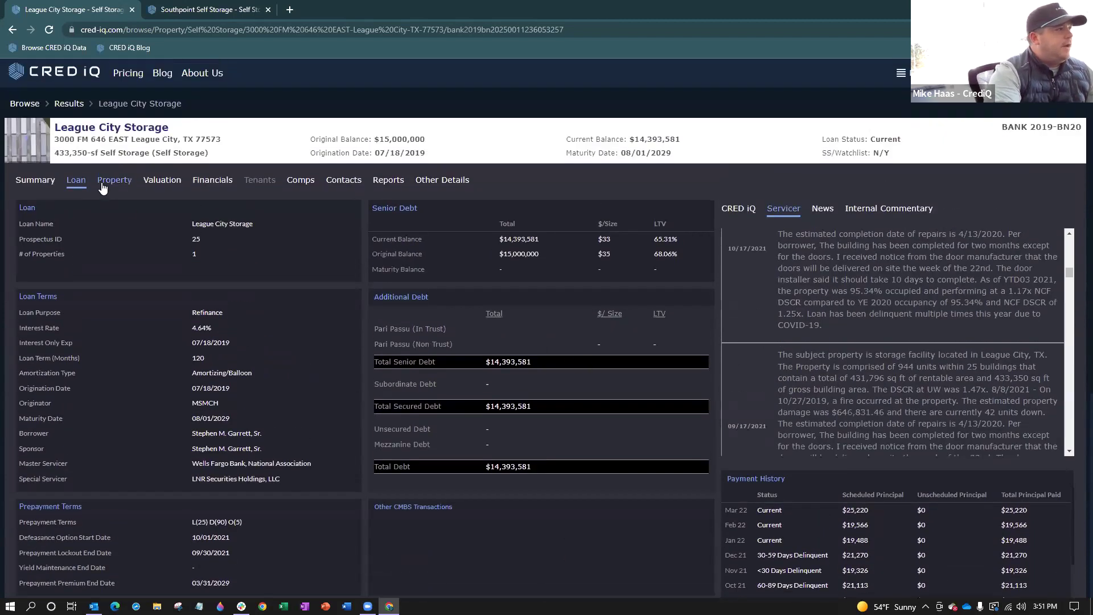
Show the Property tab with its satellite map, $22,040,000 value and 6.19% cap rate
left_click(102, 181)
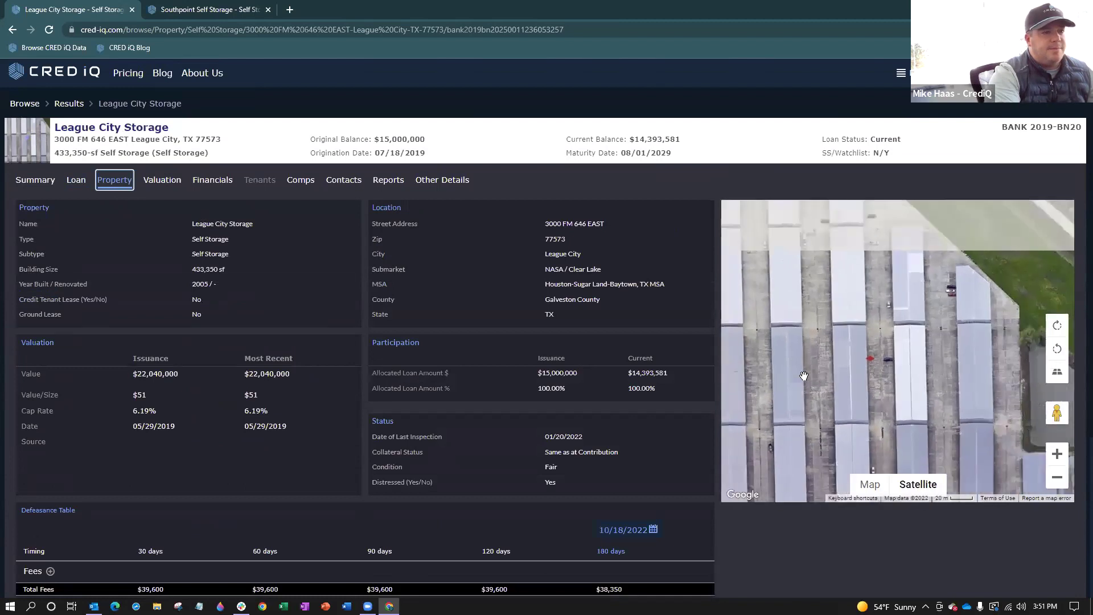
scroll(804, 376, "down", 2)
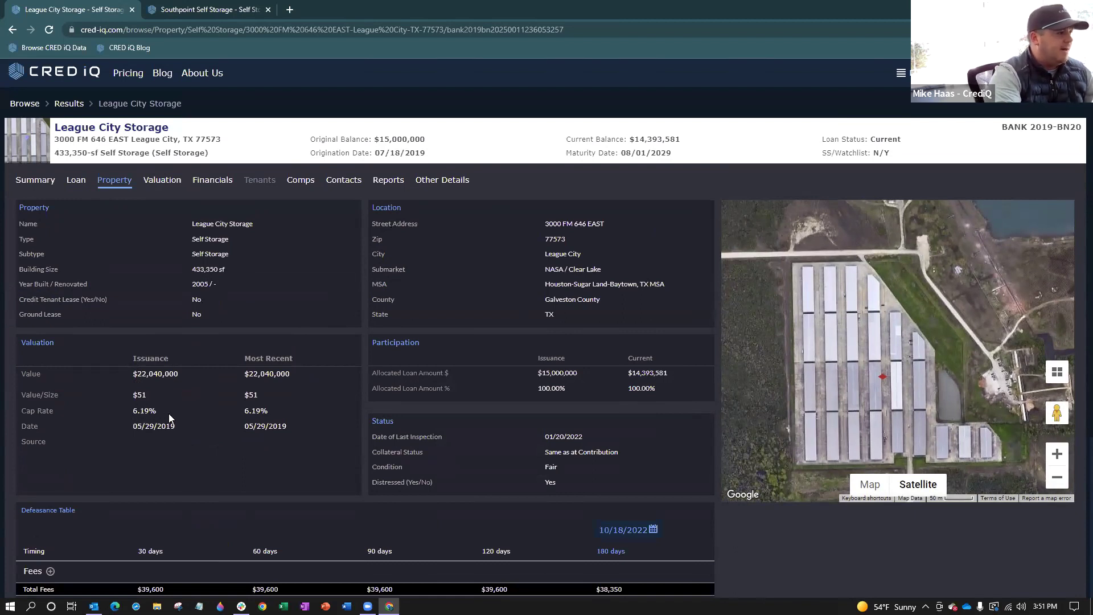
scroll(159, 416, "down", 3)
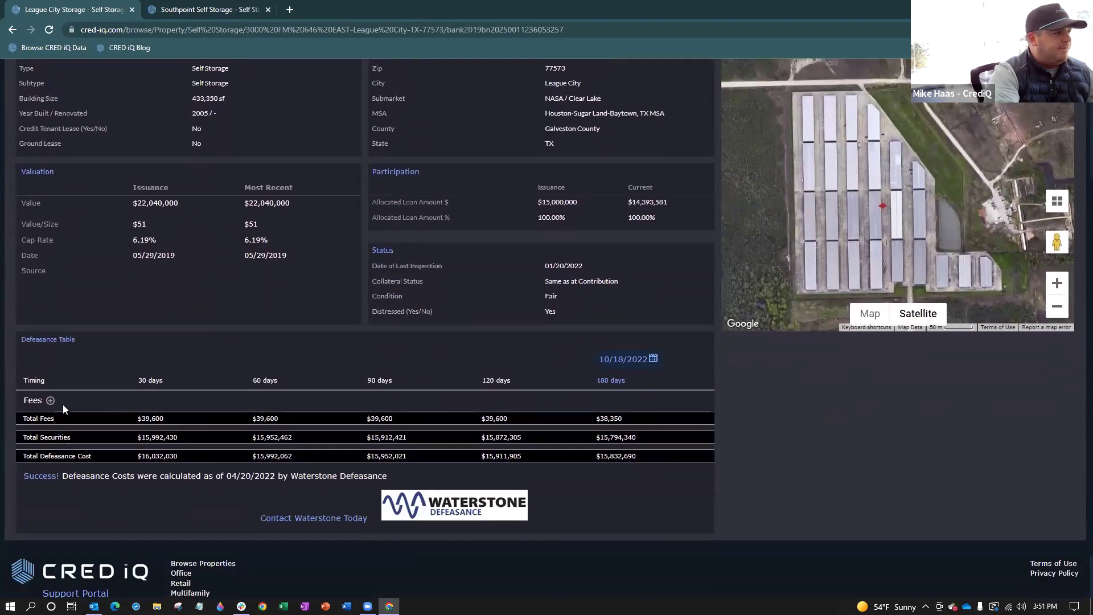
Expand the Defeasance Table's Fees into itemized lines
left_click(50, 401)
scroll(151, 388, "down", 3)
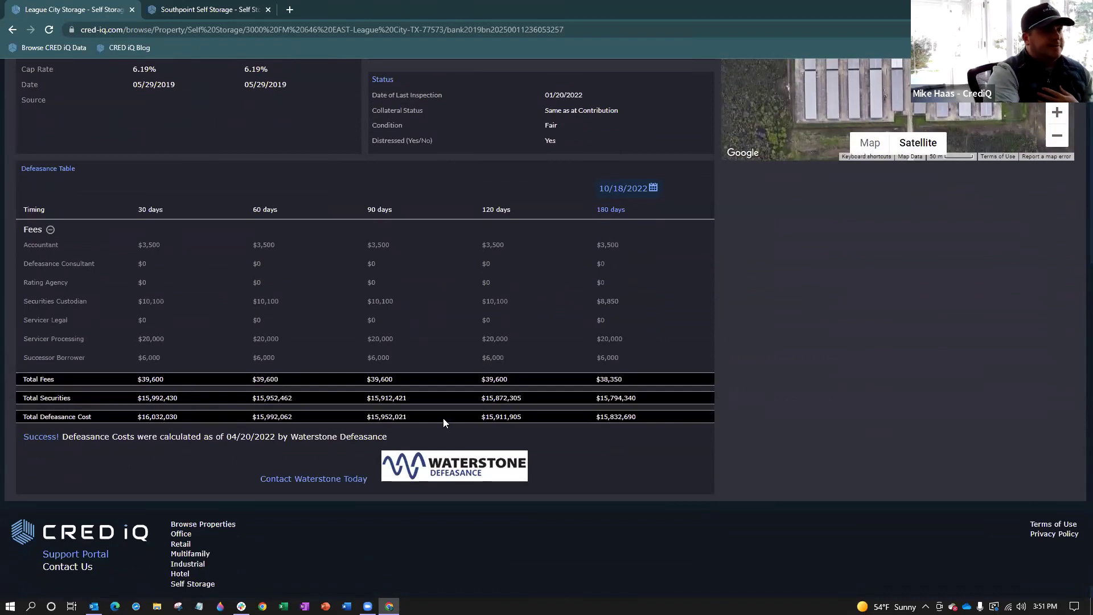
scroll(443, 418, "up", 5)
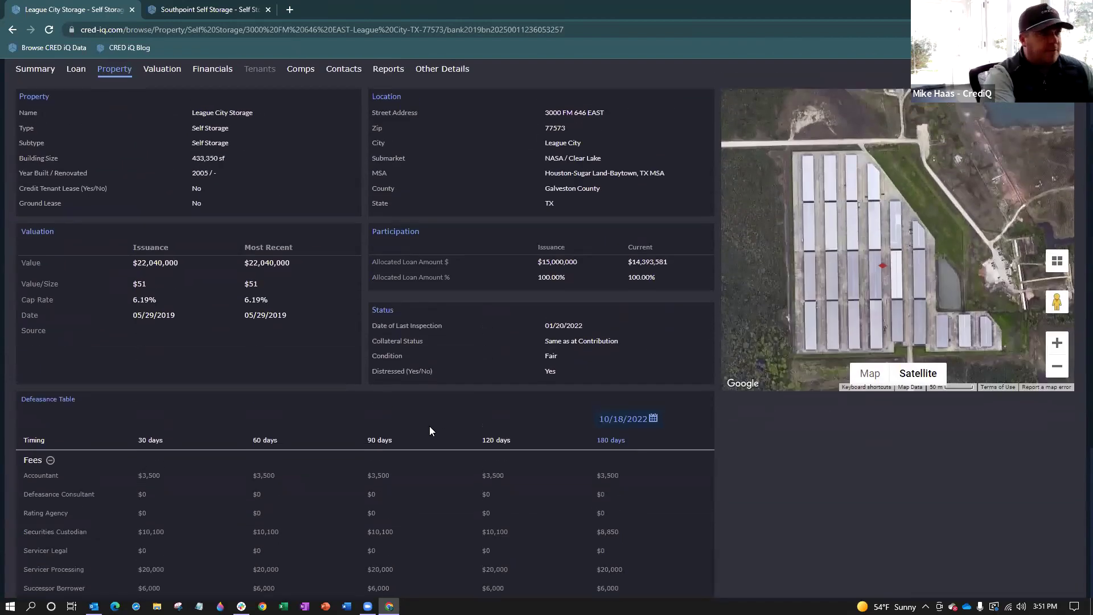
scroll(429, 431, "up", 2)
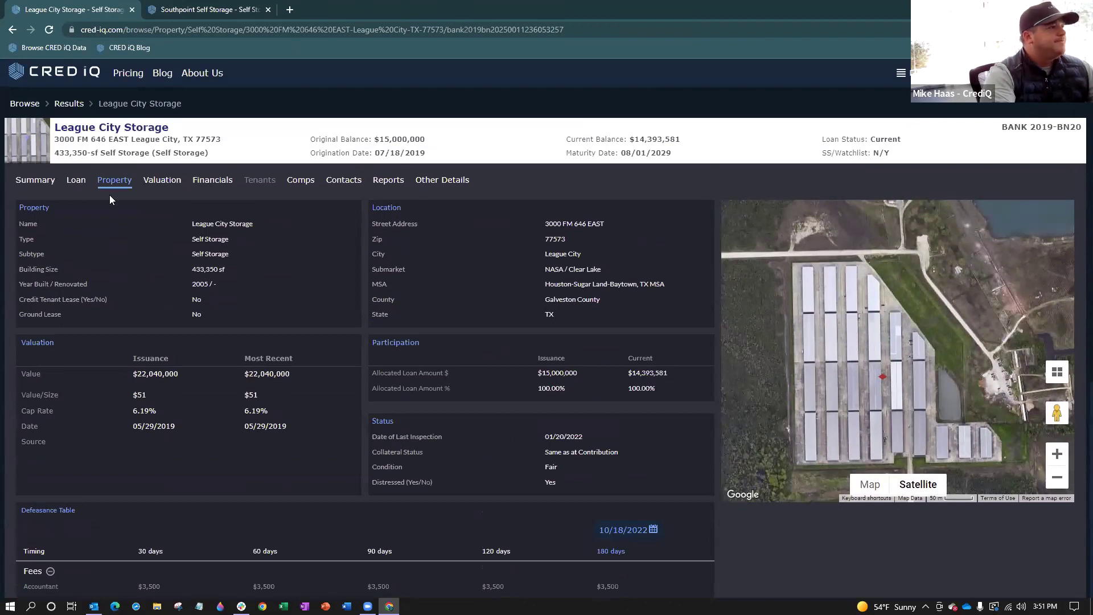
Open the Financials Detailed statements and scroll through them
left_click(206, 187)
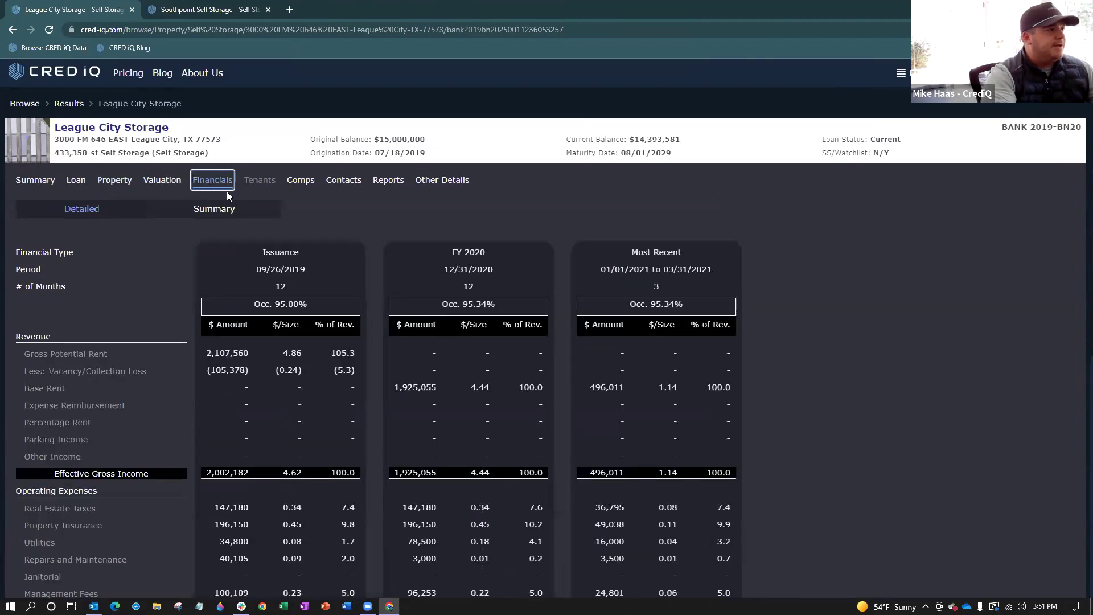
scroll(137, 284, "down", 2)
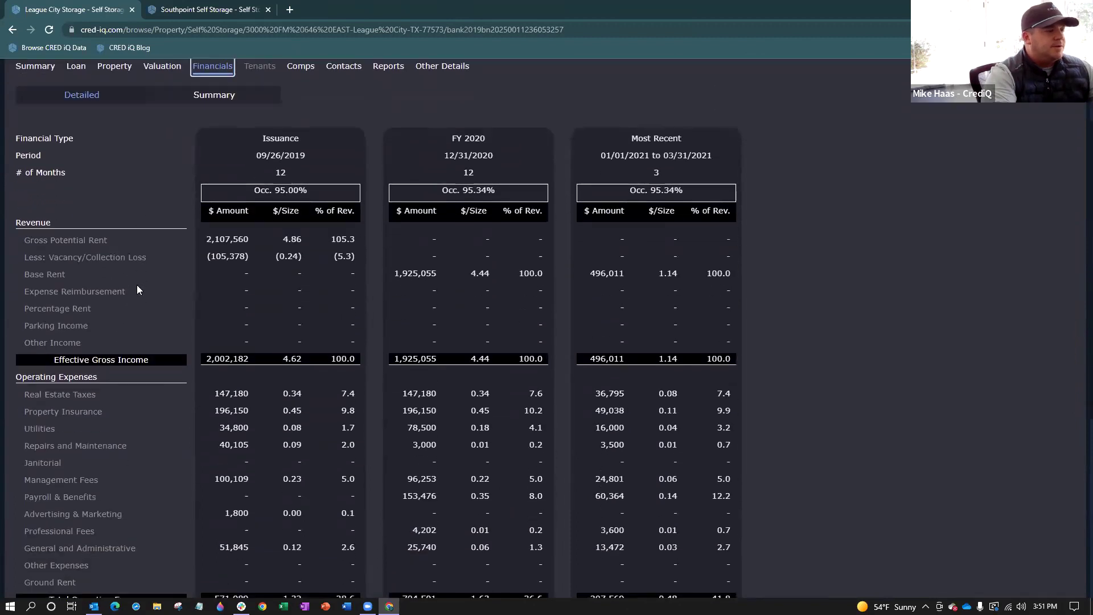
scroll(137, 290, "down", 1)
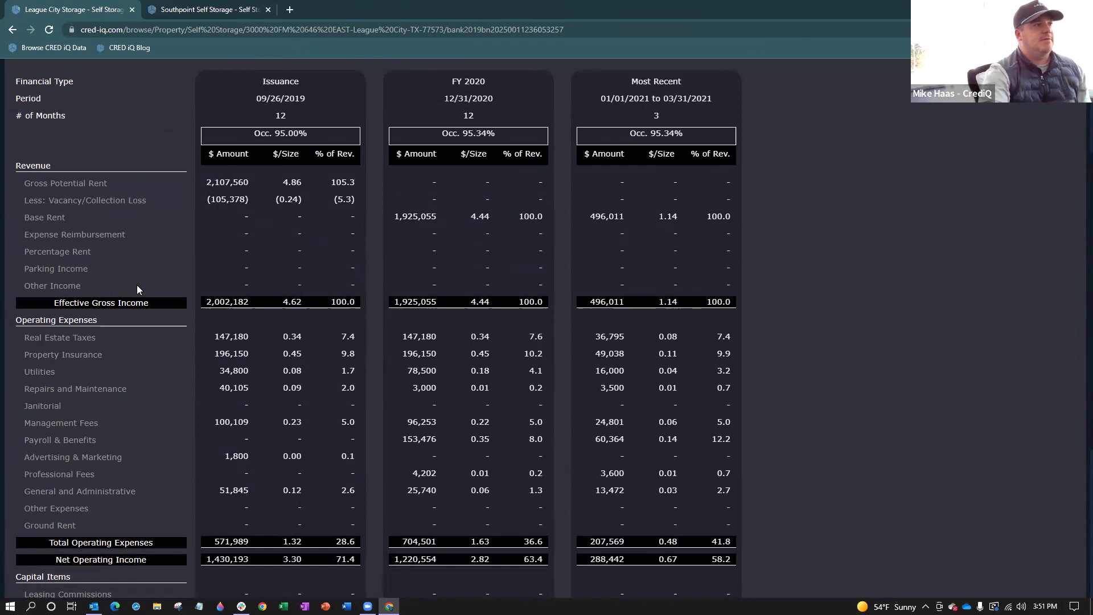
scroll(434, 330, "up", 1)
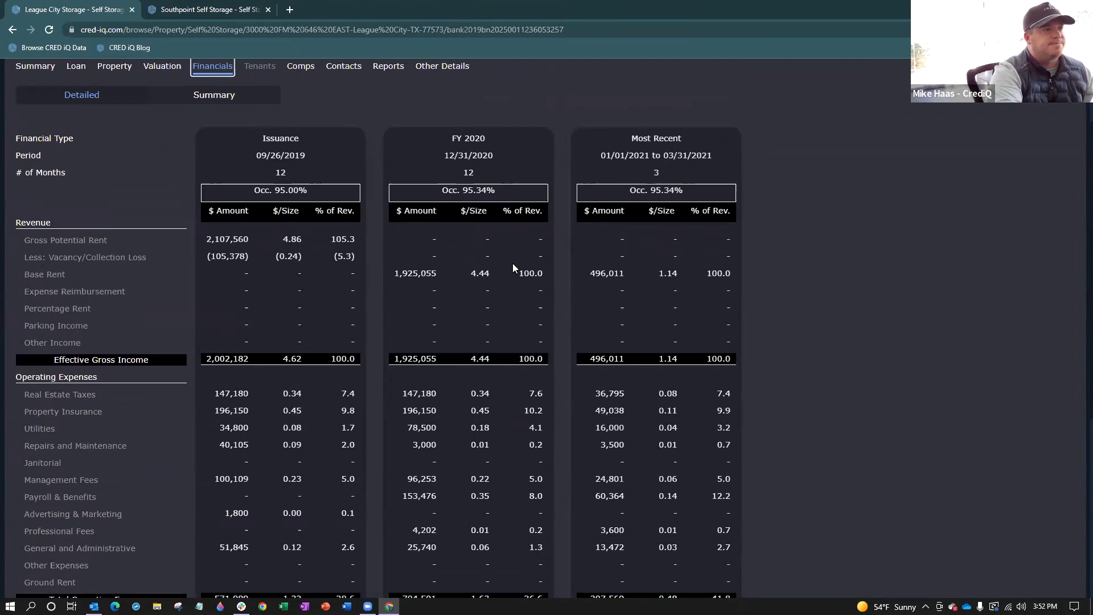
scroll(513, 263, "down", 1)
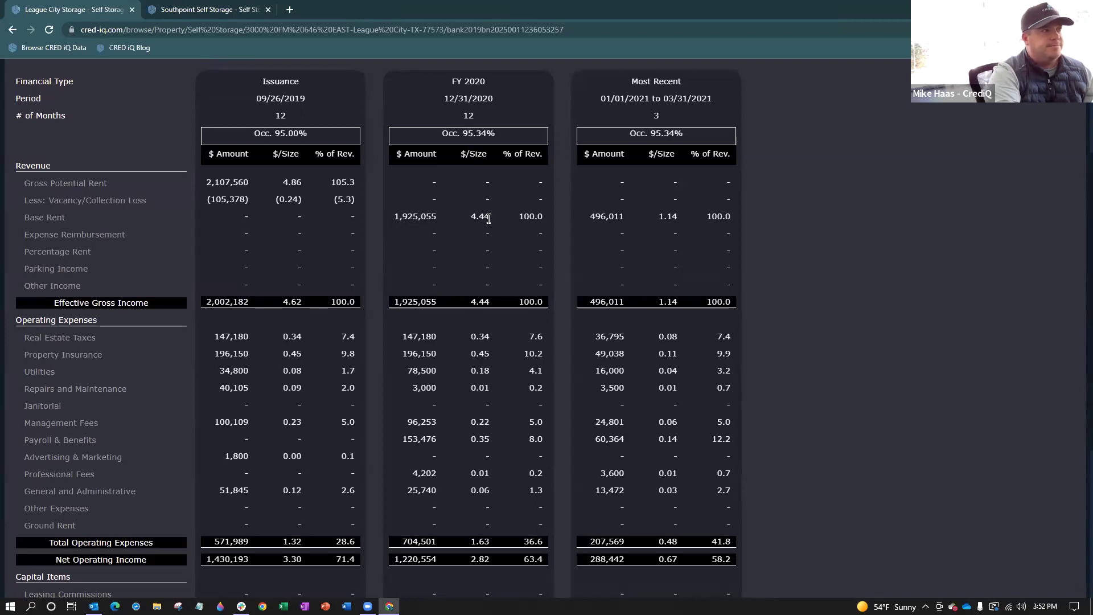
scroll(487, 216, "down", 2)
scroll(494, 130, "up", 2)
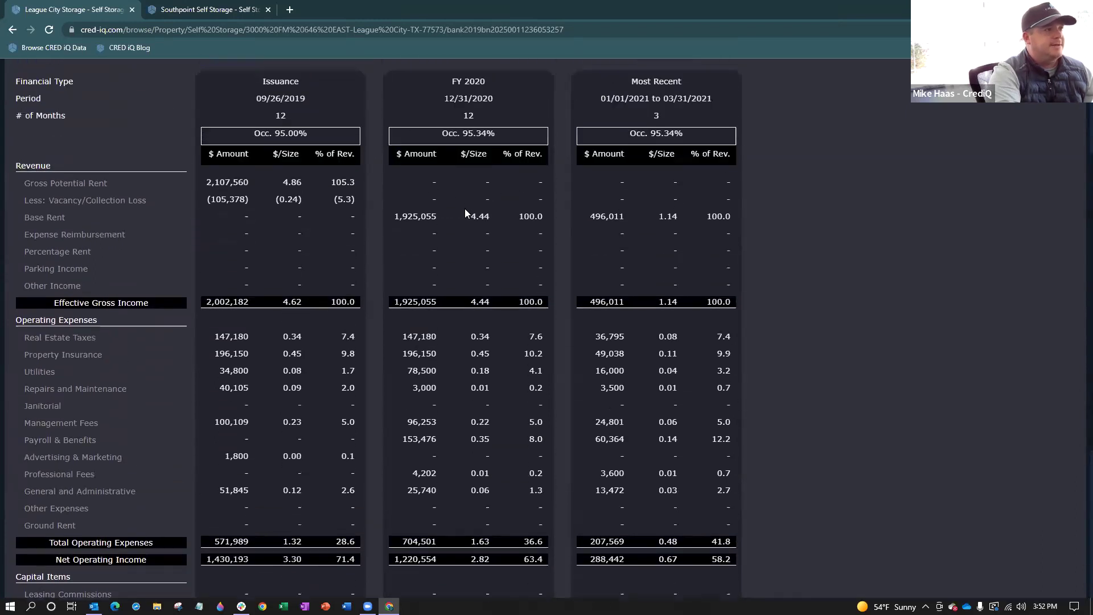
Switch to the Summary comparing issuance, FY 2020 and Q1 2021 NOI, DSCR and cash flow
scroll(479, 214, "down", 2)
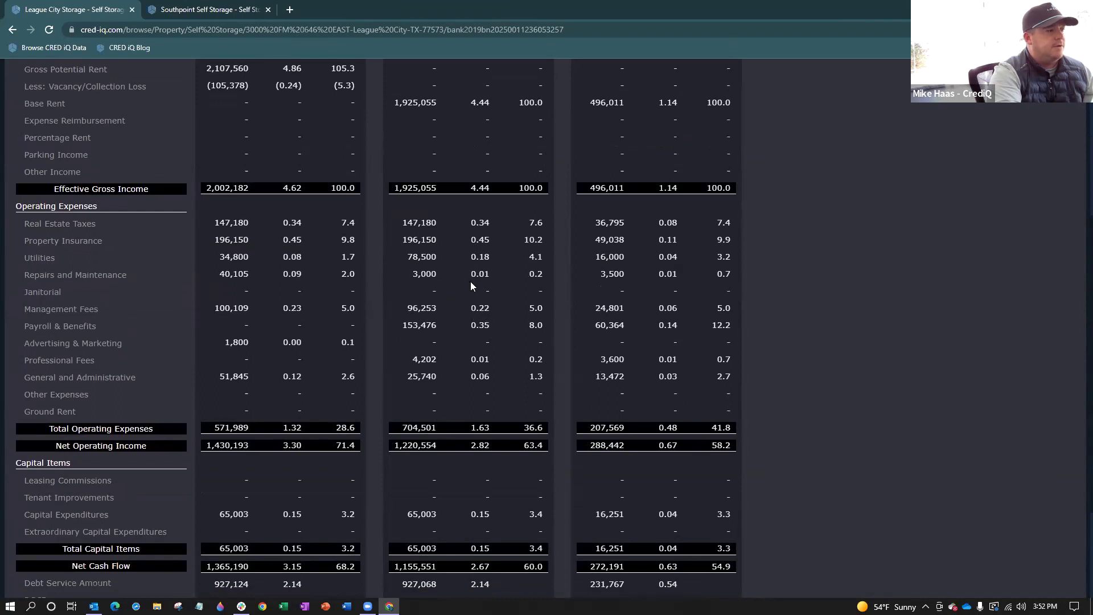
scroll(474, 317, "down", 2)
scroll(496, 397, "up", 6)
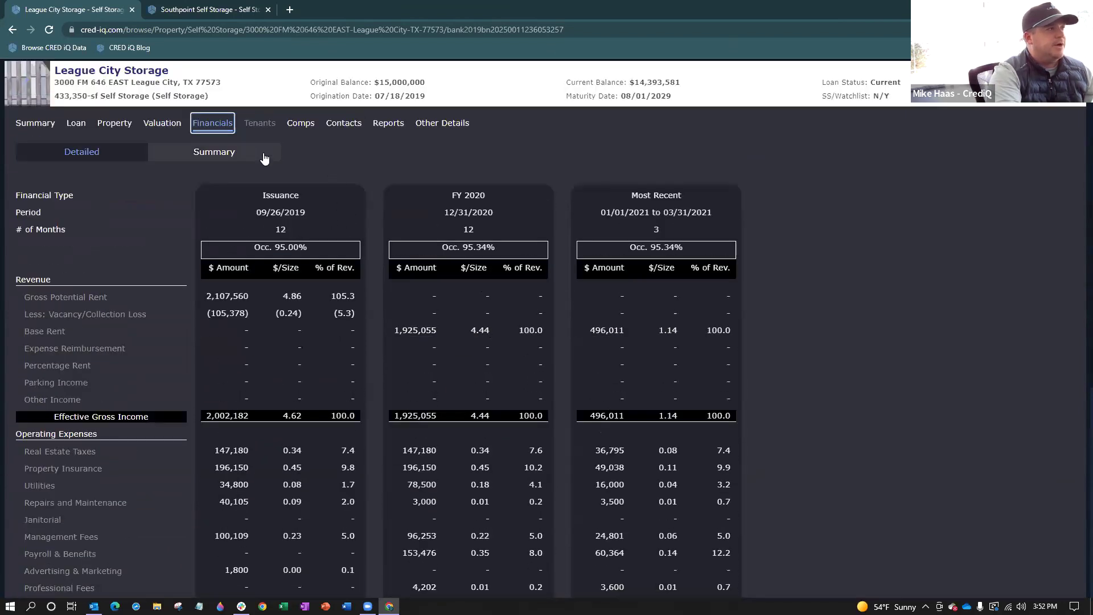
left_click(256, 153)
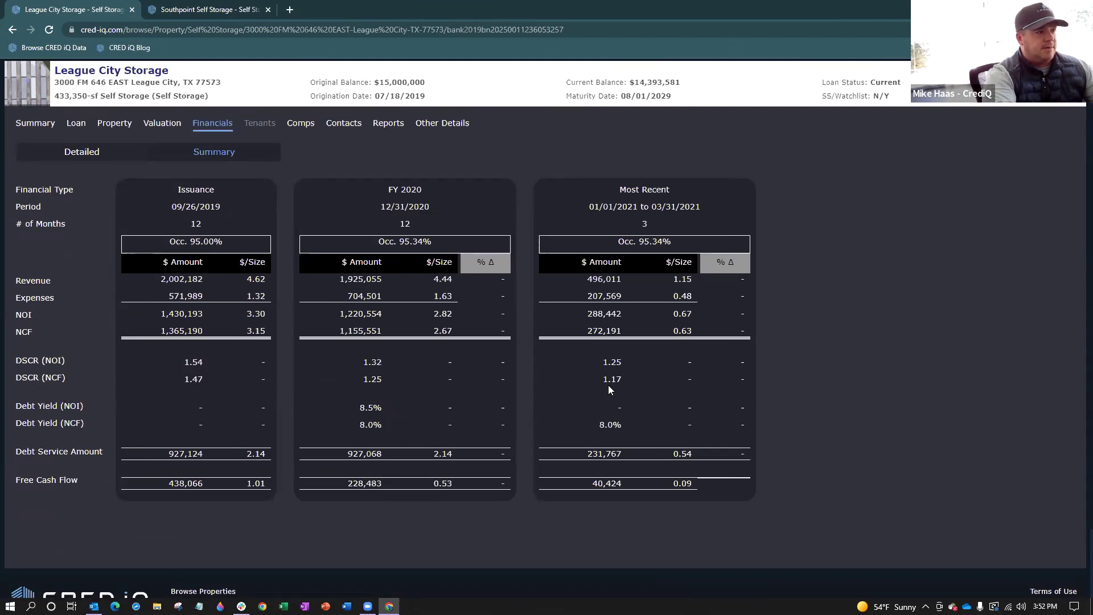
scroll(582, 391, "up", 1)
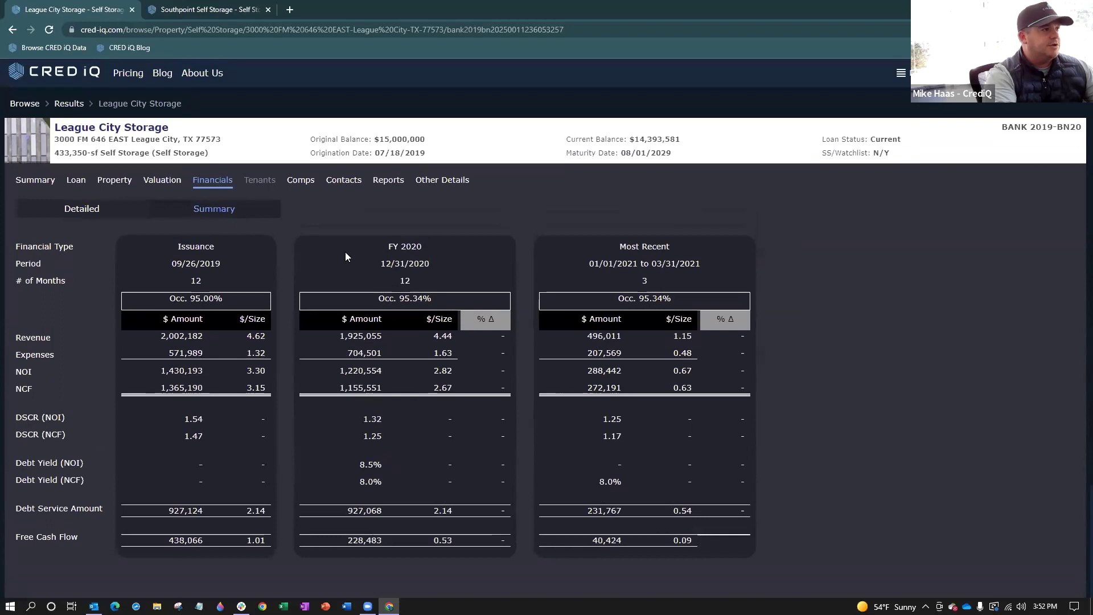
Open the Comps tab and scroll through comparables averaging $203.73 NOI/sf
left_click(300, 181)
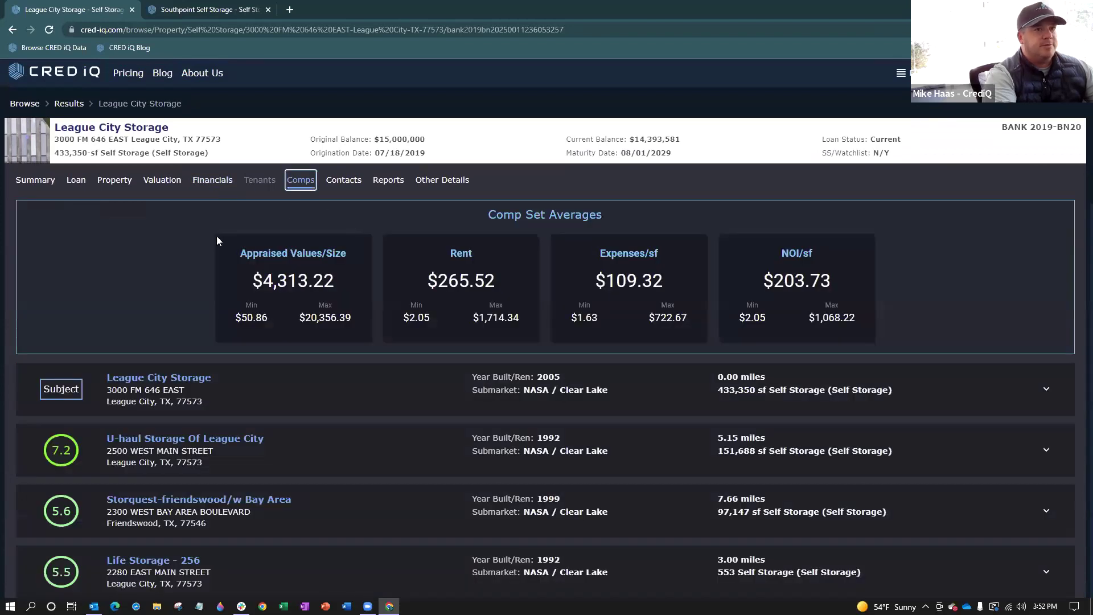
scroll(196, 248, "down", 1)
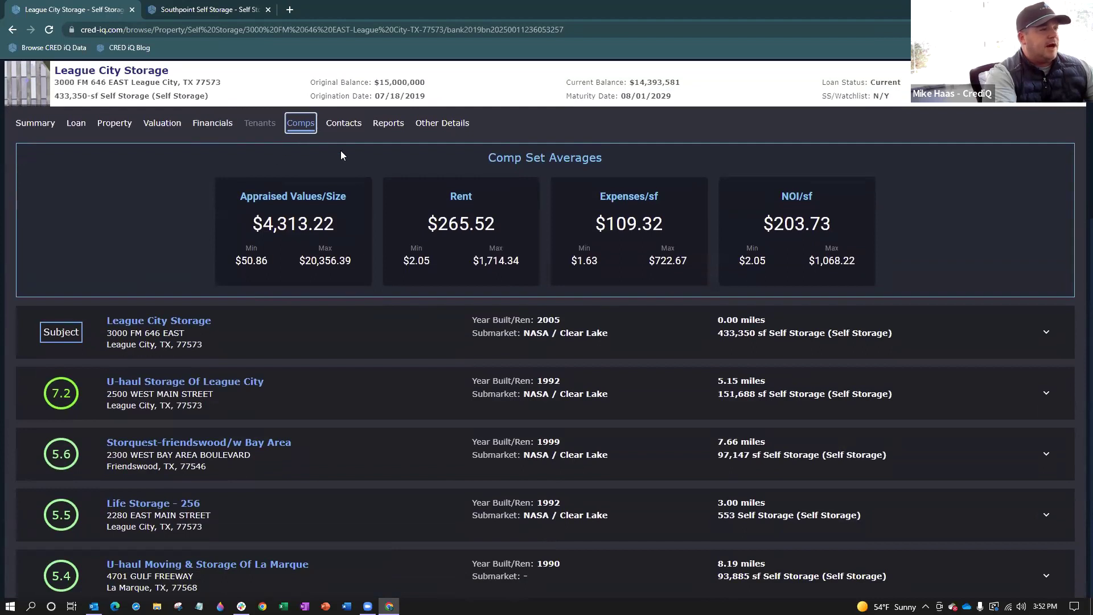
scroll(372, 191, "down", 1)
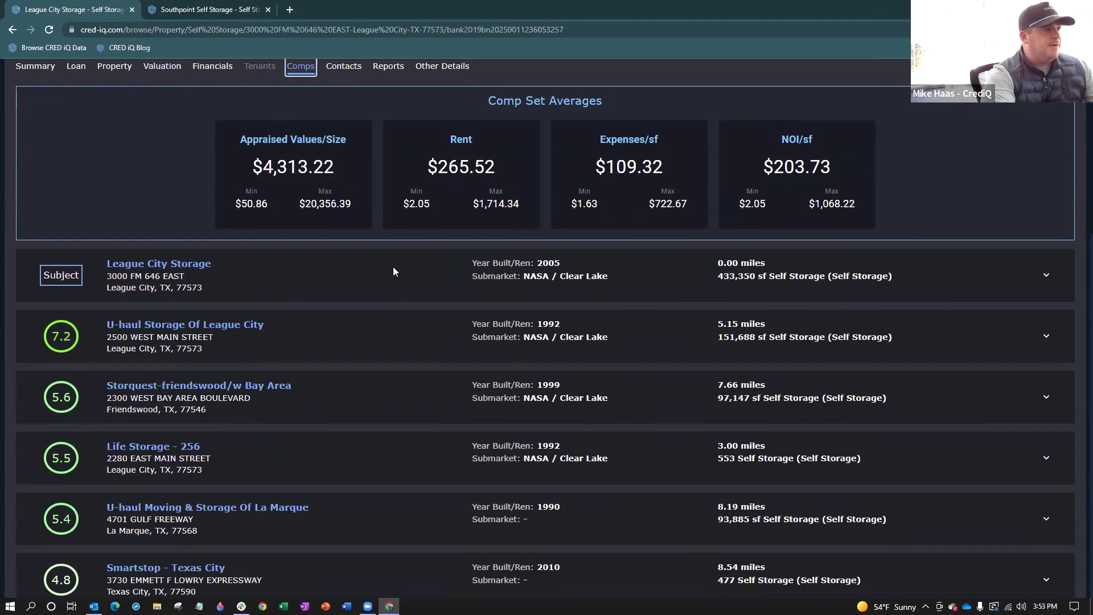
scroll(394, 272, "down", 1)
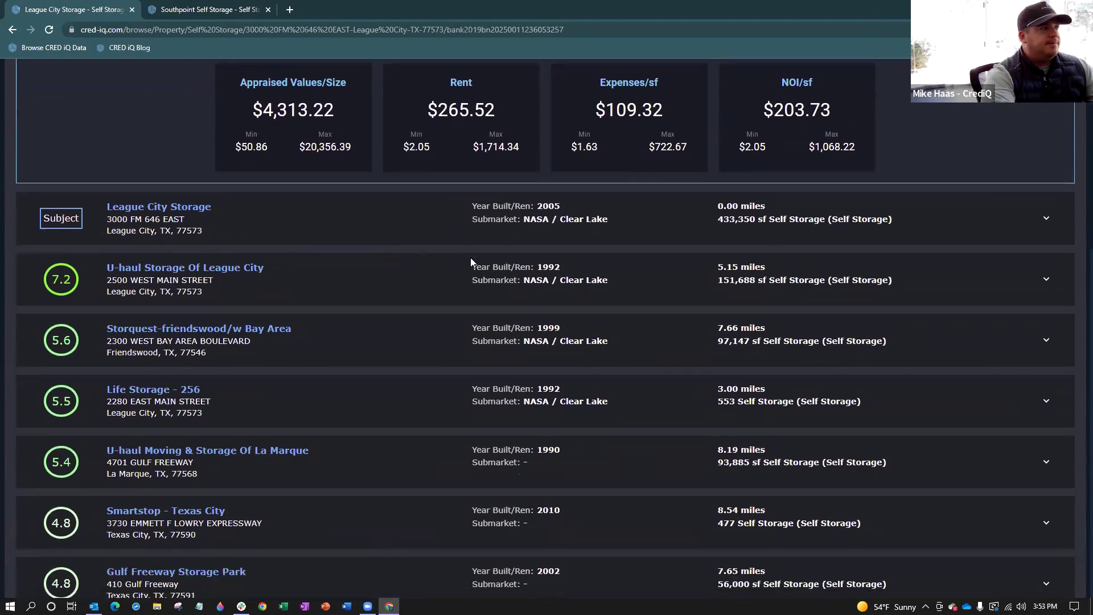
scroll(726, 249, "down", 1)
scroll(781, 291, "down", 1)
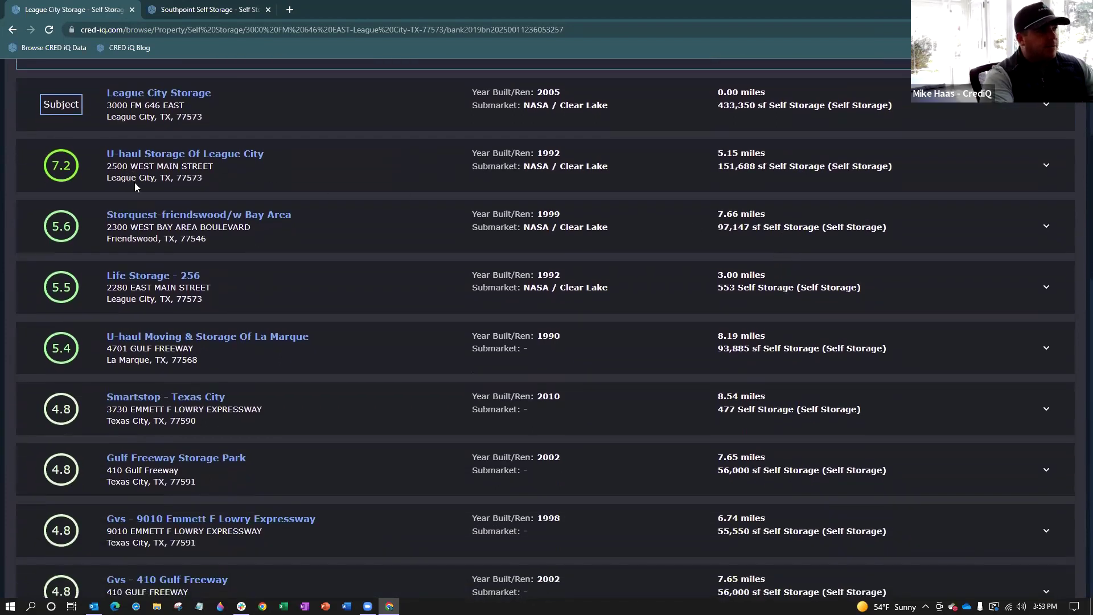
Open U-haul Storage Of League City in a new tab, browse its Loan, Financials and Comps, then return
left_click(1045, 167)
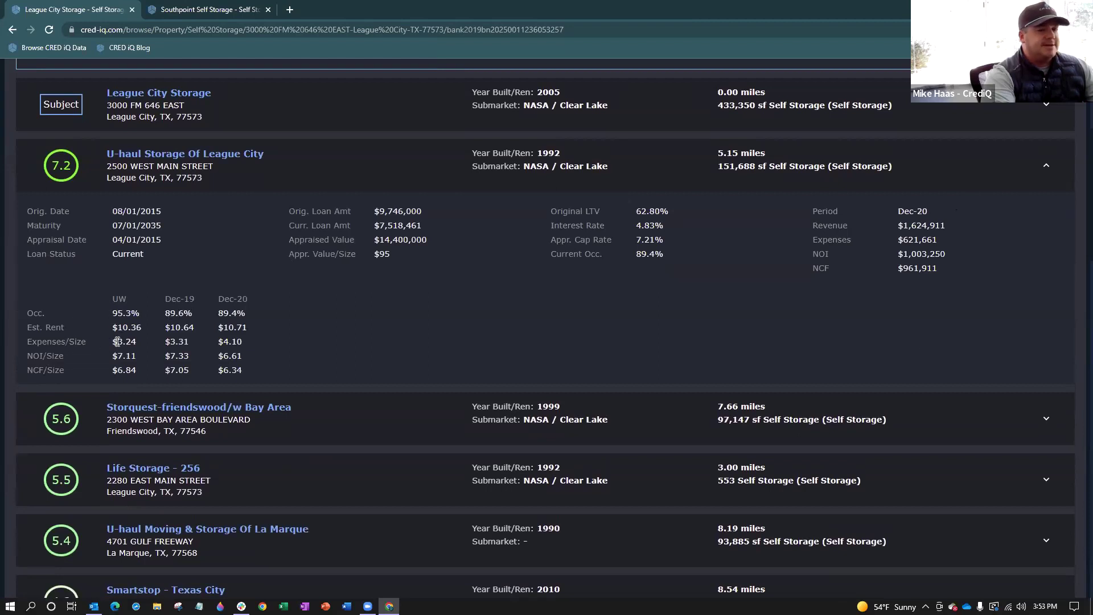
left_click(225, 160)
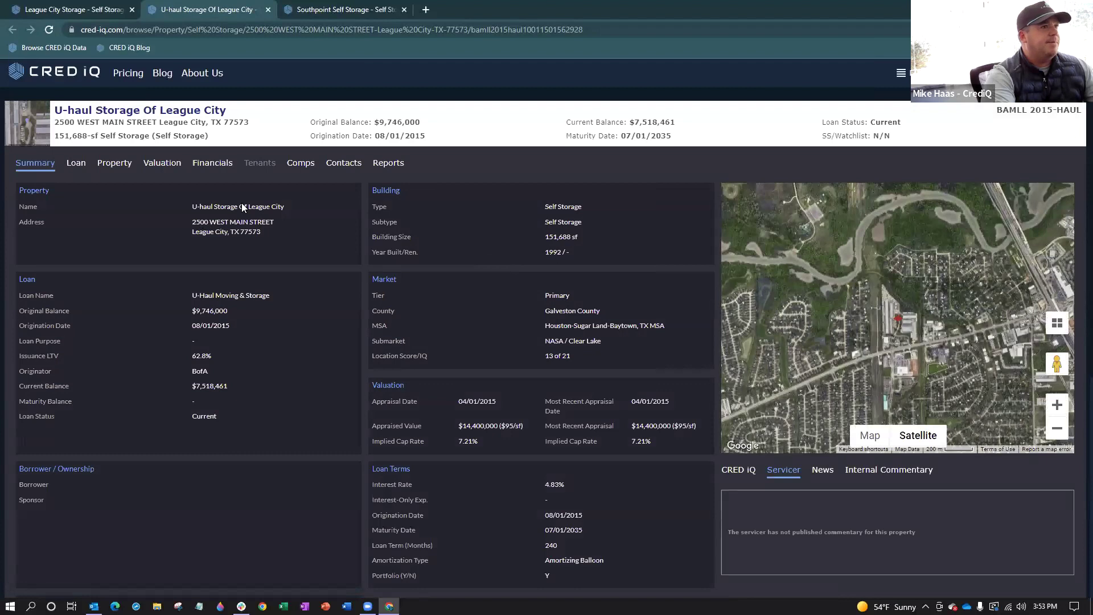
left_click(76, 164)
left_click(212, 164)
left_click(301, 164)
left_click(92, 10)
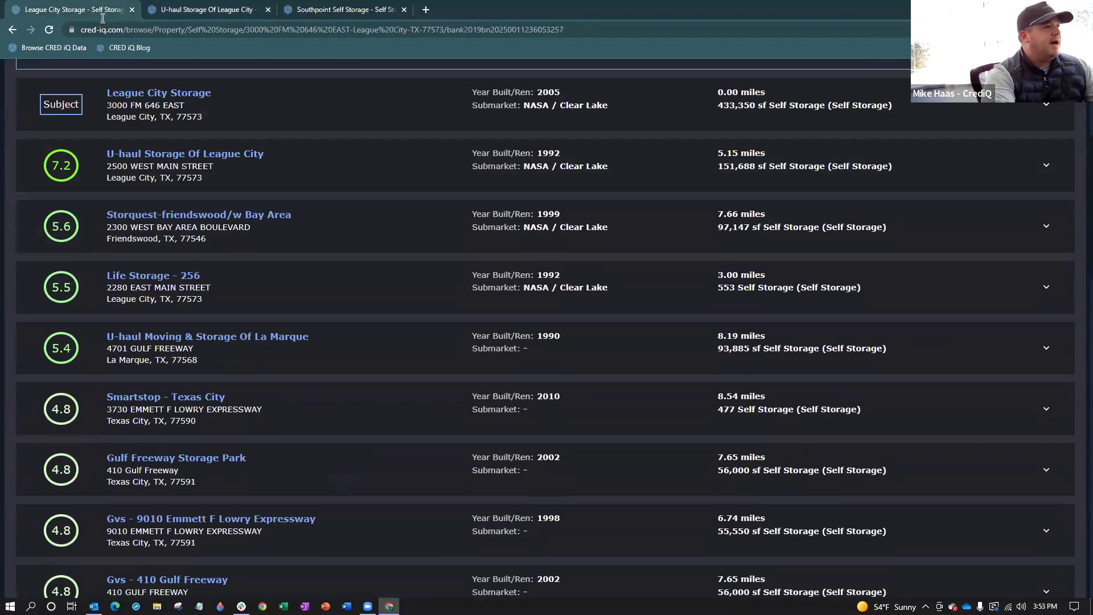
scroll(341, 267, "up", 5)
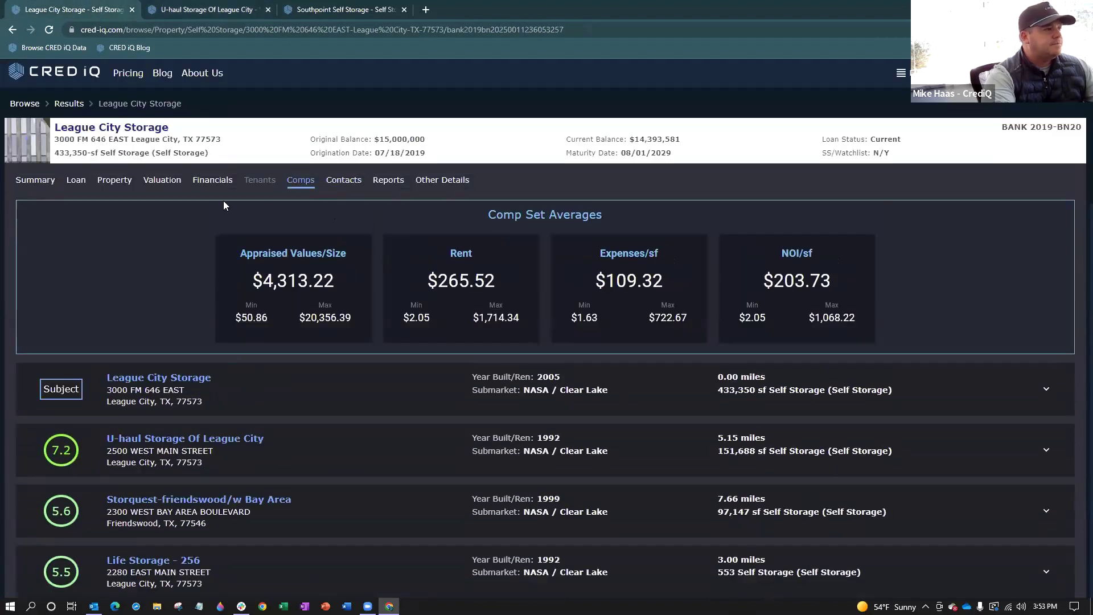
Show the Contacts tab listing Wells Fargo master servicer, LNR special servicer and borrower details
left_click(342, 185)
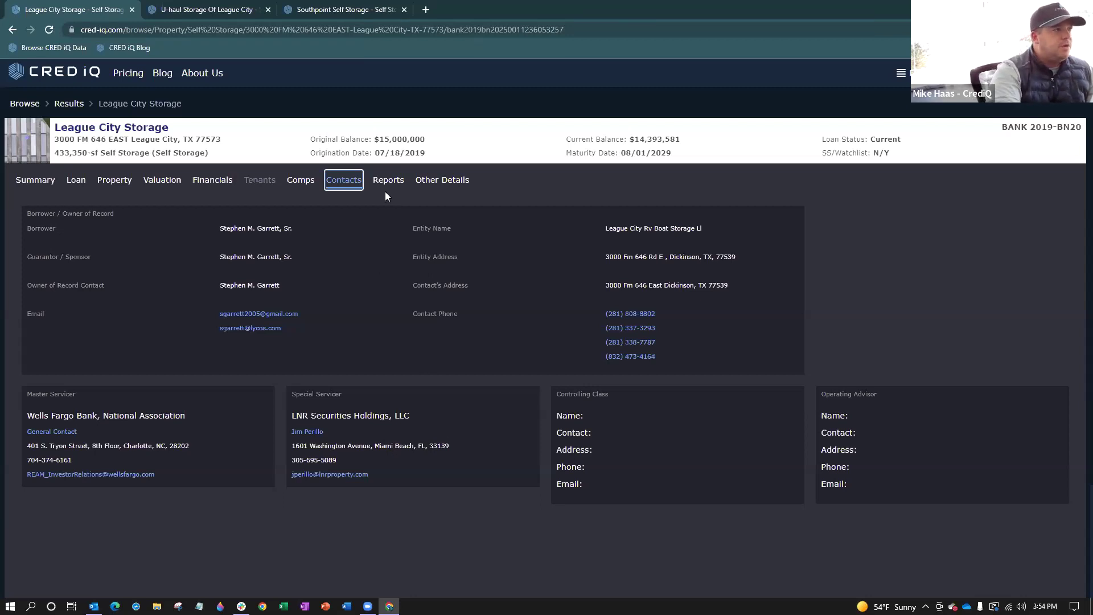
Scroll the Other Details annex showing deal BANK 2019-BN20, loan ID 25 and reserves
left_click(445, 182)
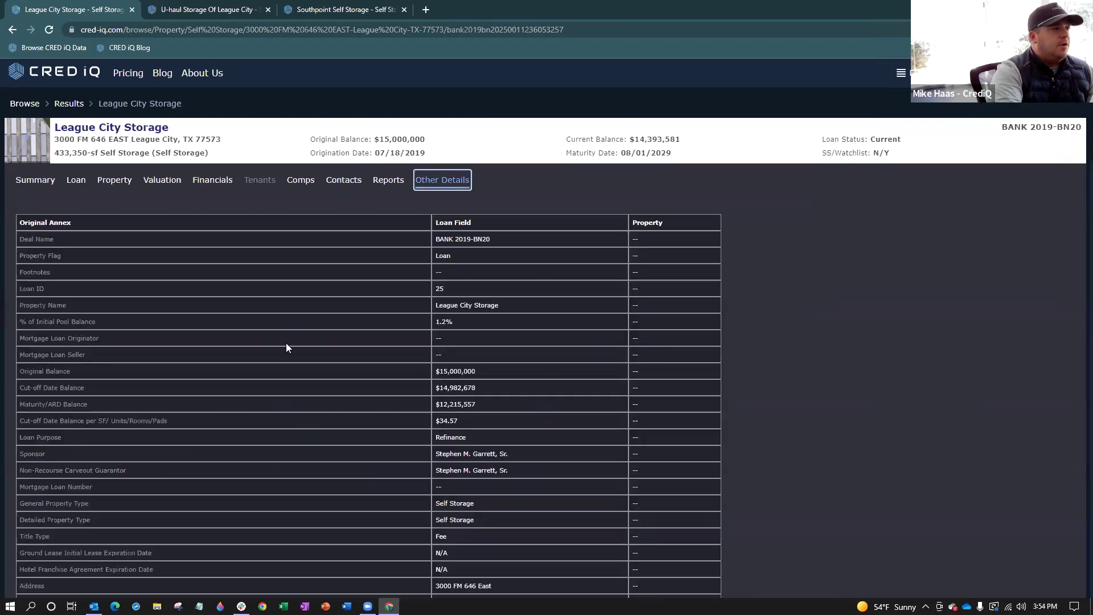
scroll(286, 347, "down", 2)
scroll(286, 345, "up", 2)
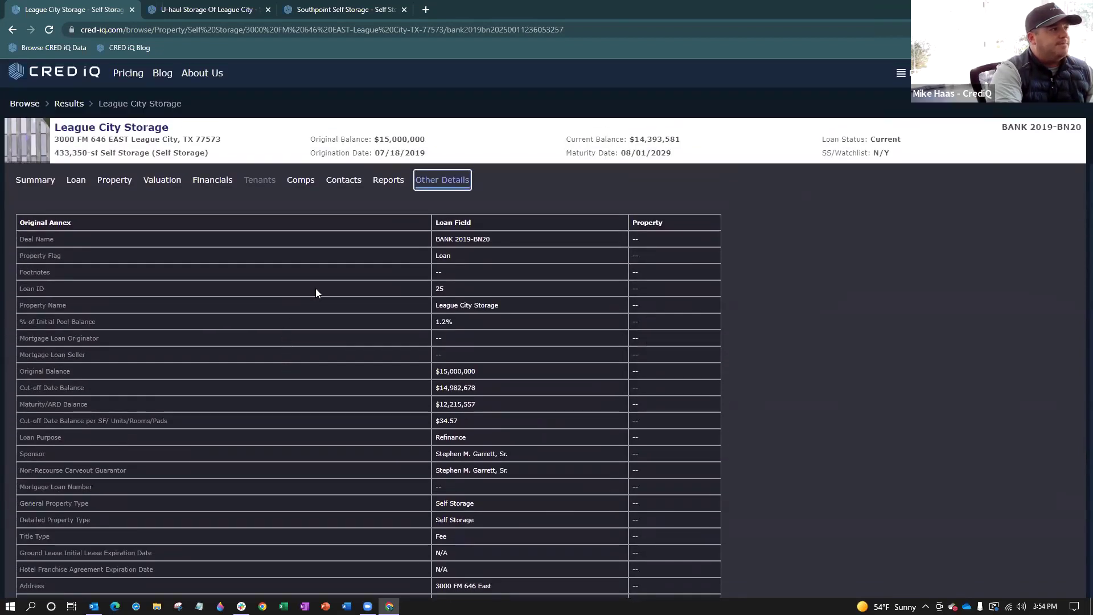
left_click(340, 202)
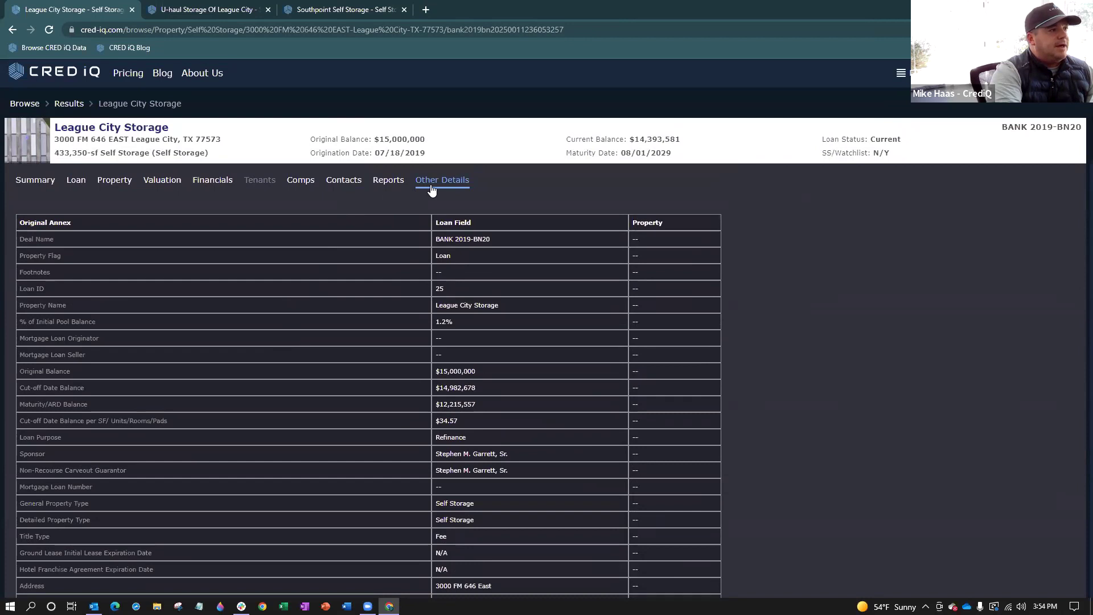
scroll(301, 279, "down", 20)
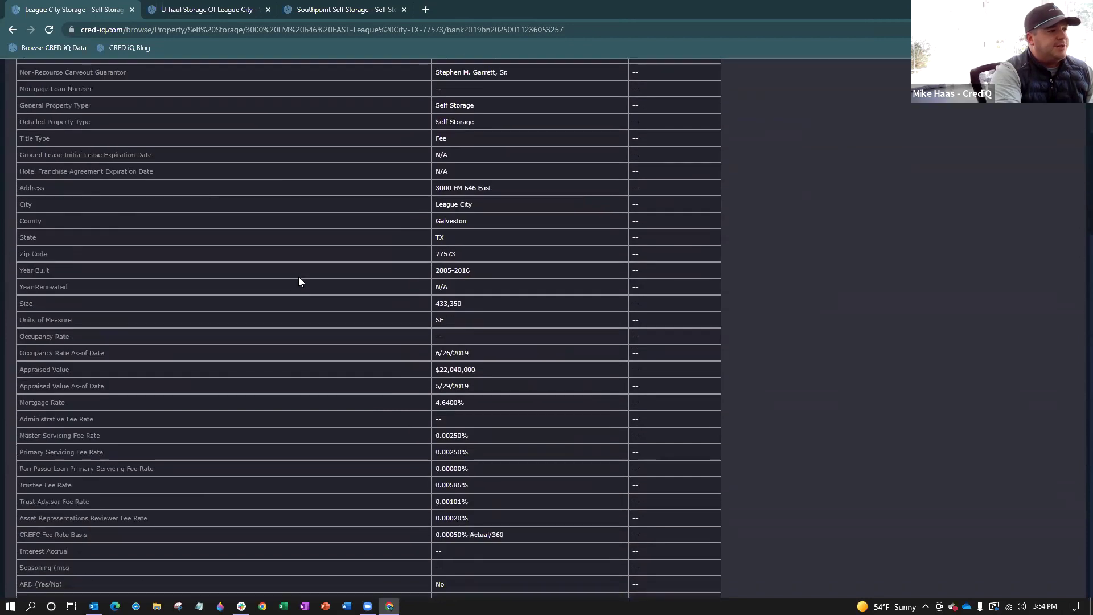
scroll(297, 276, "down", 10)
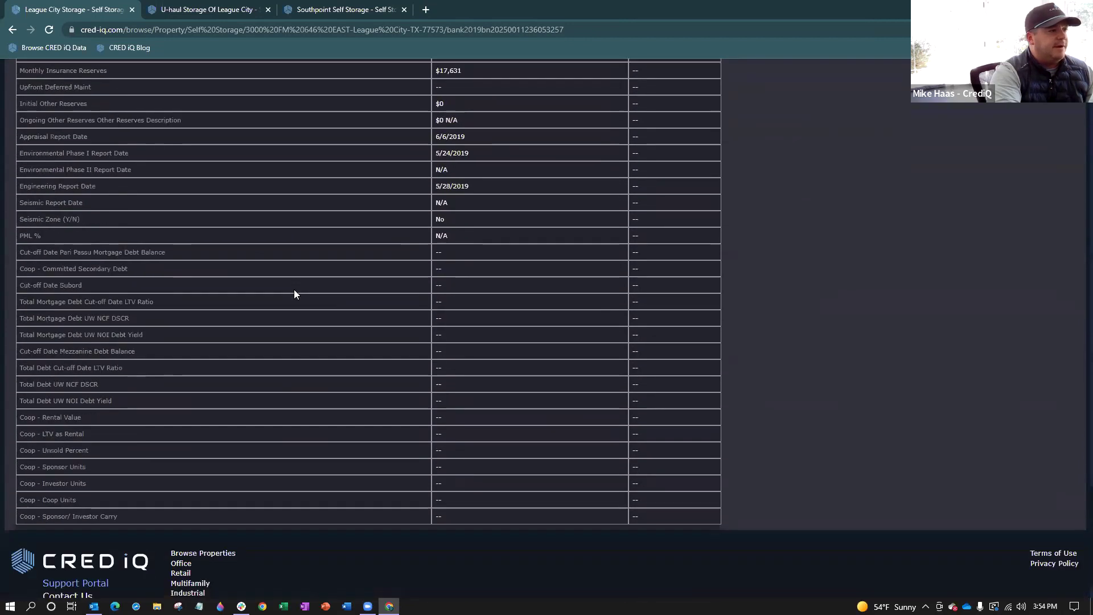
scroll(294, 289, "up", 14)
scroll(294, 299, "up", 8)
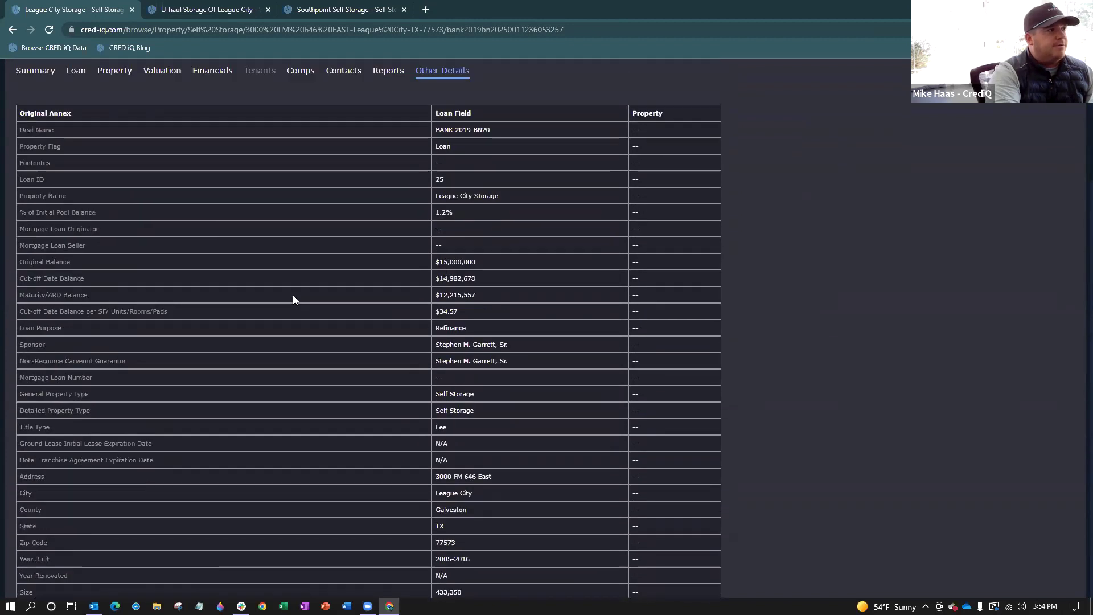
scroll(294, 295, "up", 2)
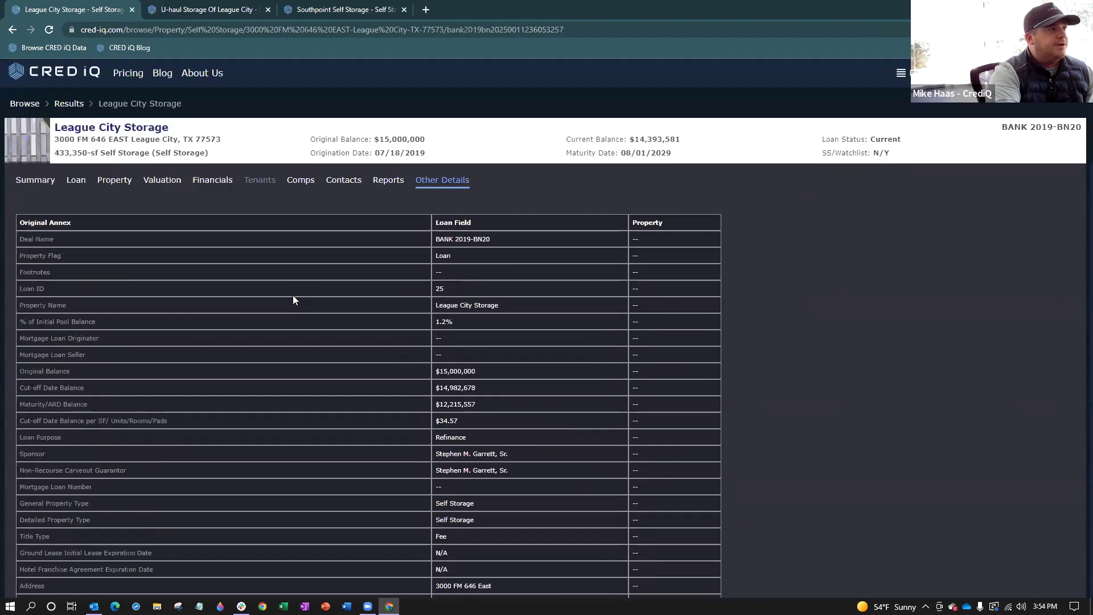
left_click(156, 187)
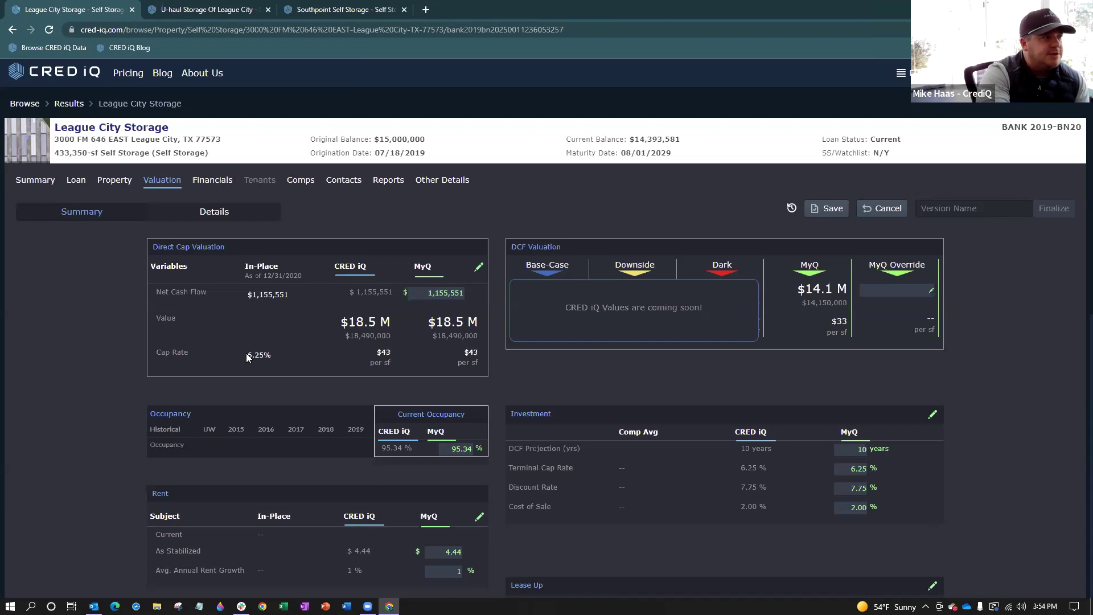
left_click_drag(344, 318, 387, 328)
left_click(388, 328)
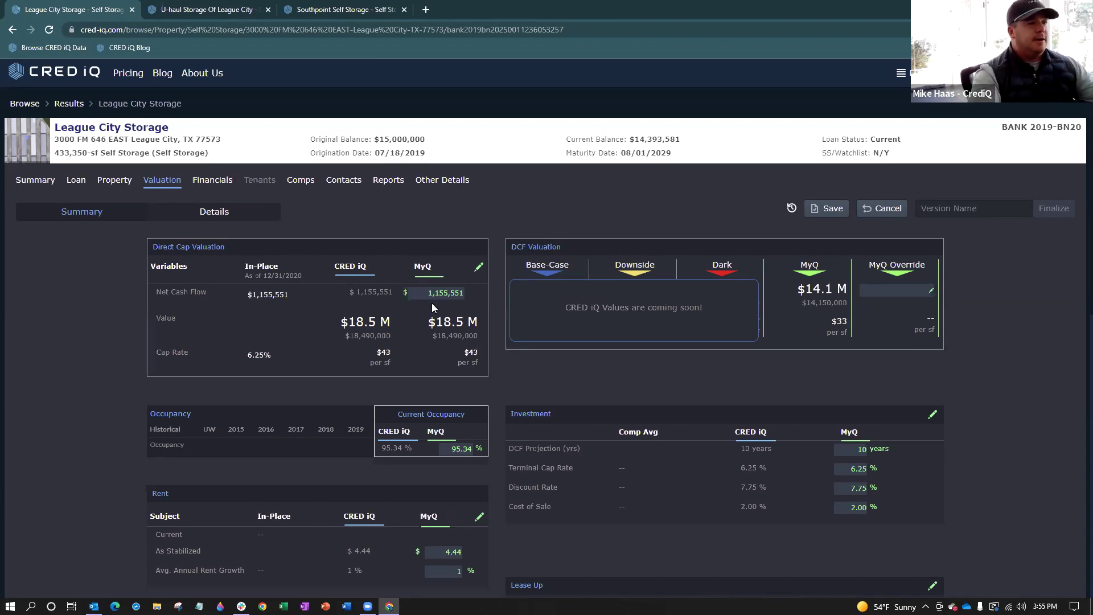
scroll(523, 358, "down", 1)
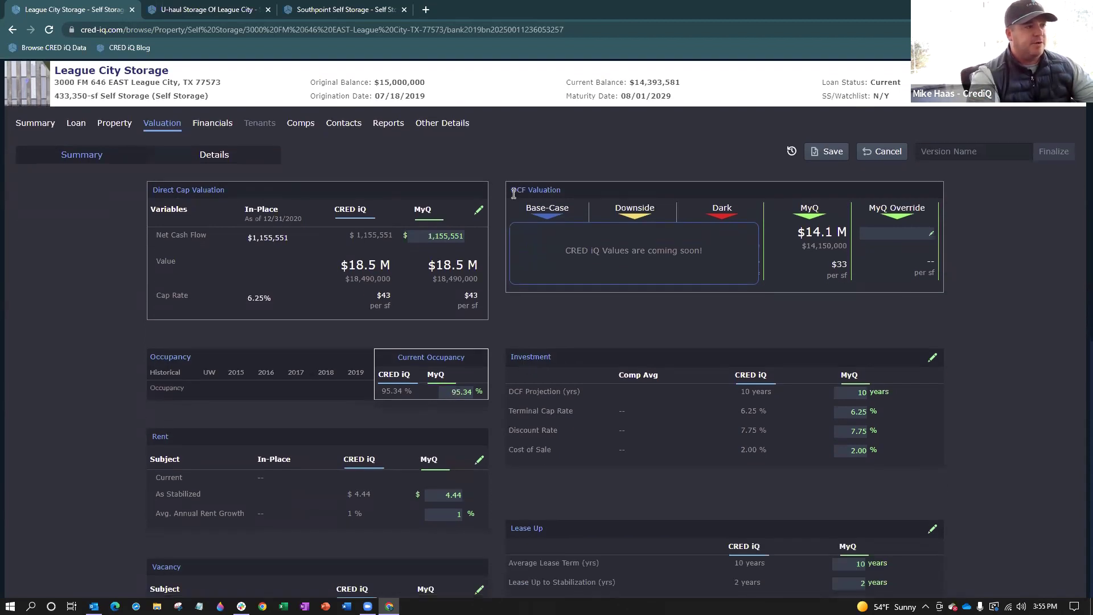
Change the MyQ current occupancy to 85%
left_click_drag(450, 392, 482, 391)
type("85")
left_click(603, 316)
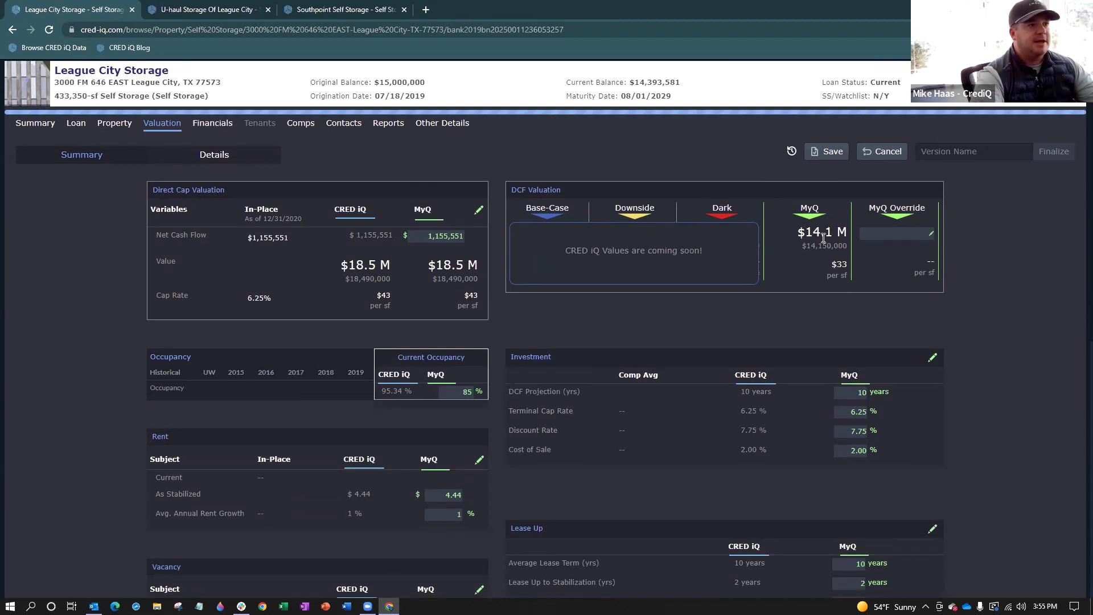
Set the MyQ terminal cap rate to 8.5%, dropping the DCF value to $11.9 M
scroll(815, 276, "up", 1)
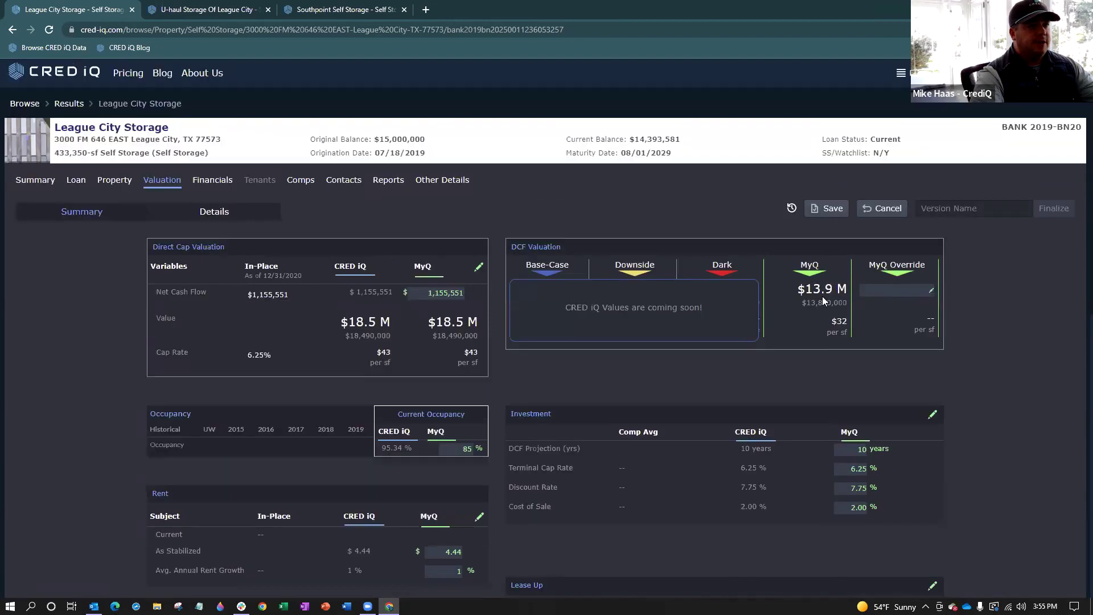
scroll(822, 296, "down", 3)
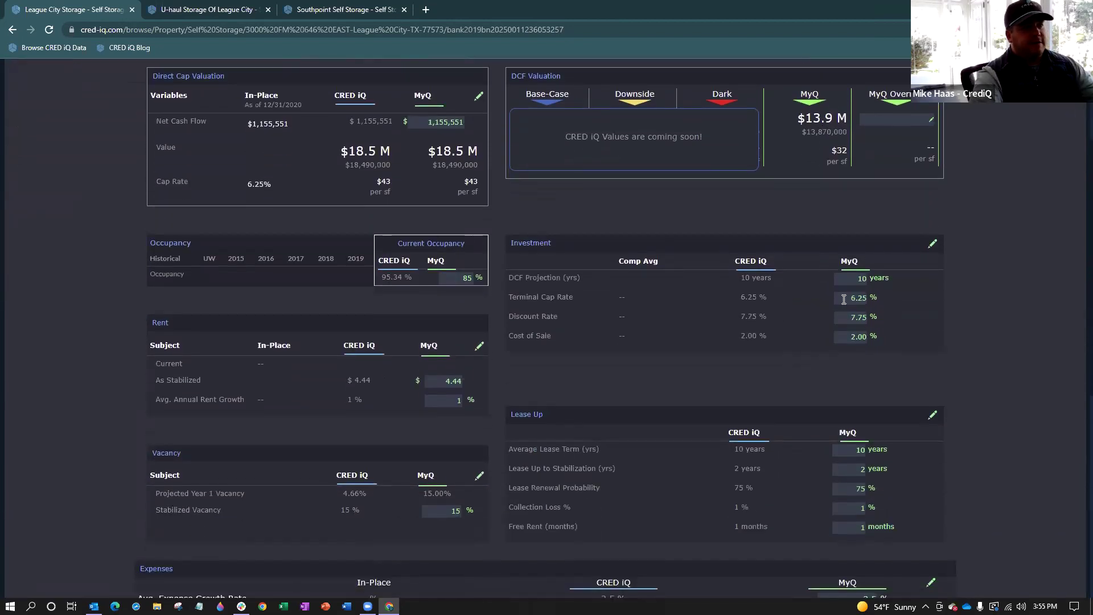
left_click_drag(844, 299, 911, 306)
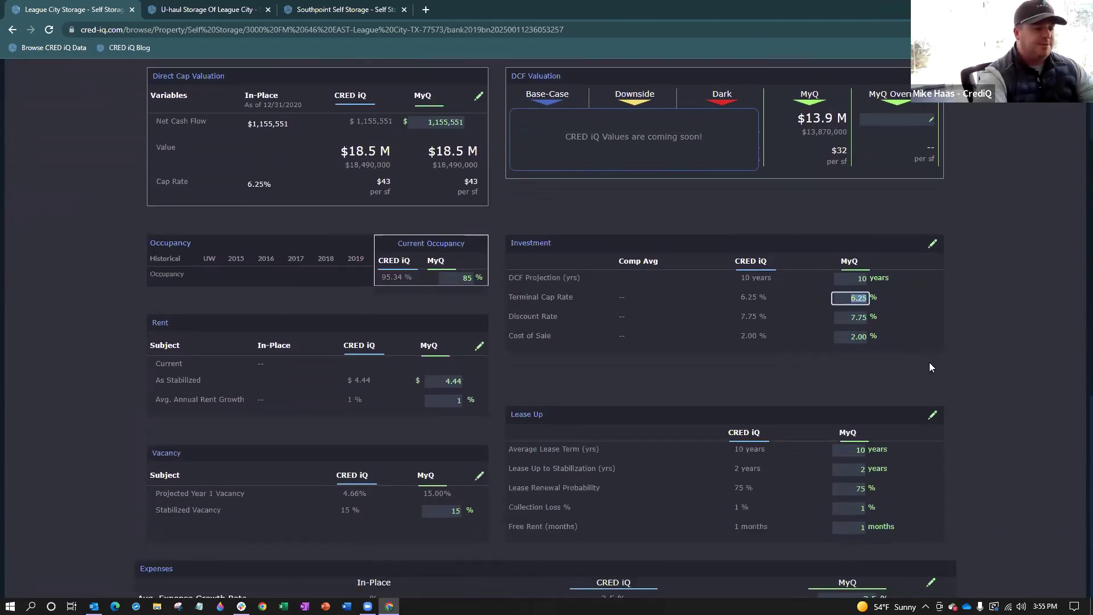
type("8.5")
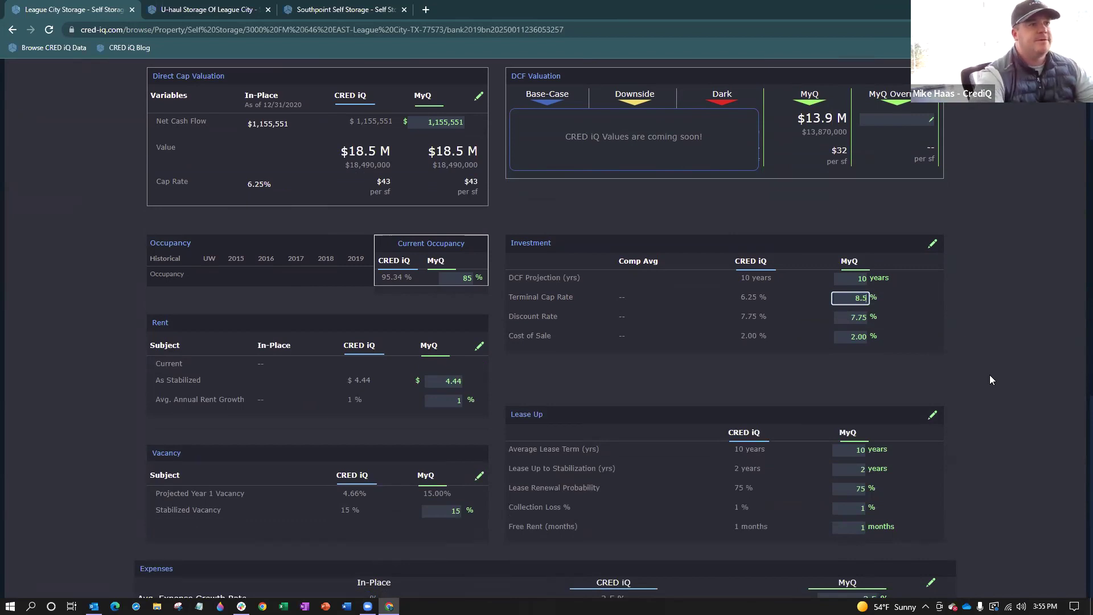
scroll(990, 375, "up", 3)
left_click(998, 406)
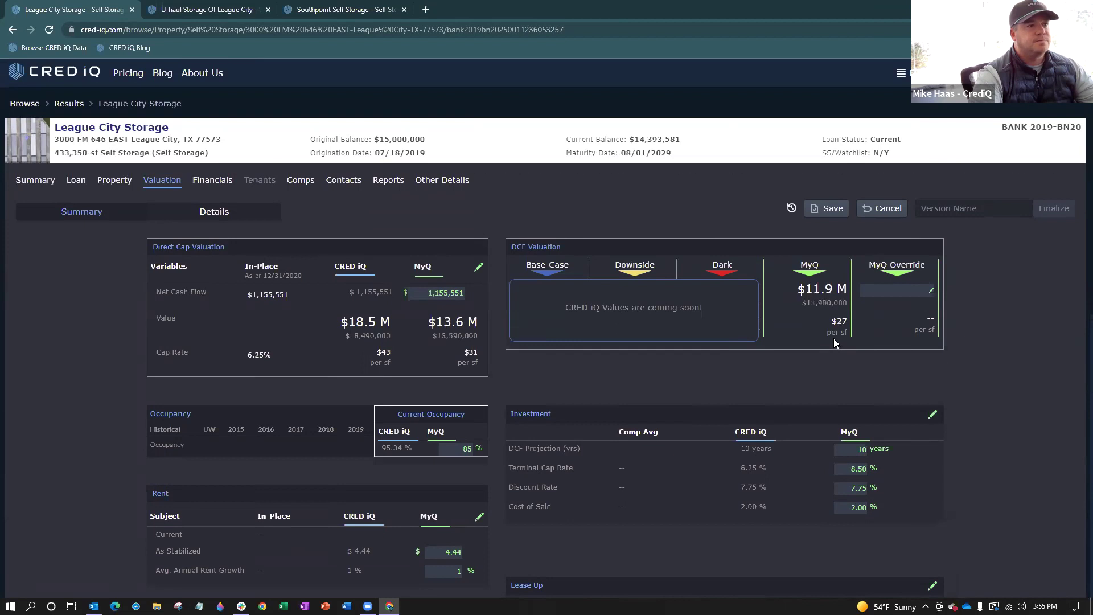
Change the MyQ Real Estate Tax amount in the Expenses table to 250,000
scroll(832, 339, "down", 3)
scroll(788, 346, "down", 1)
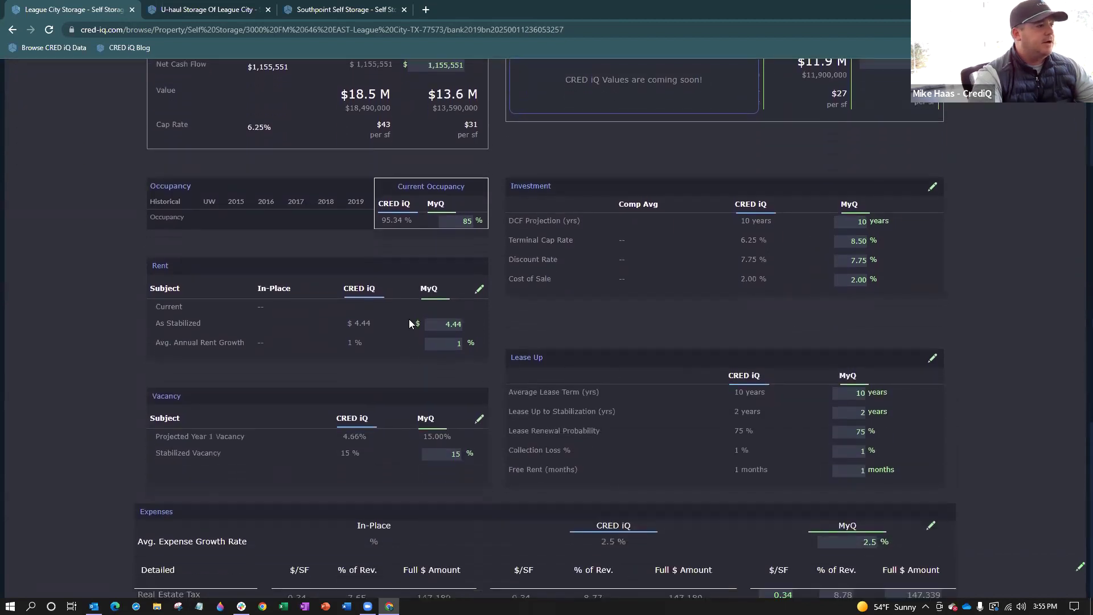
scroll(432, 333, "down", 1)
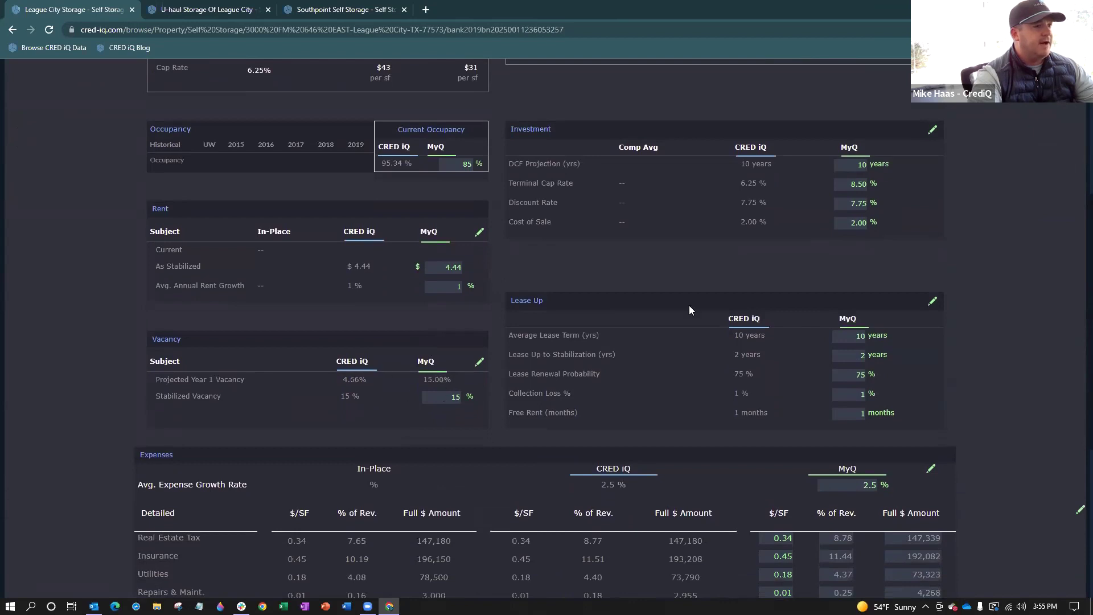
scroll(742, 293, "down", 2)
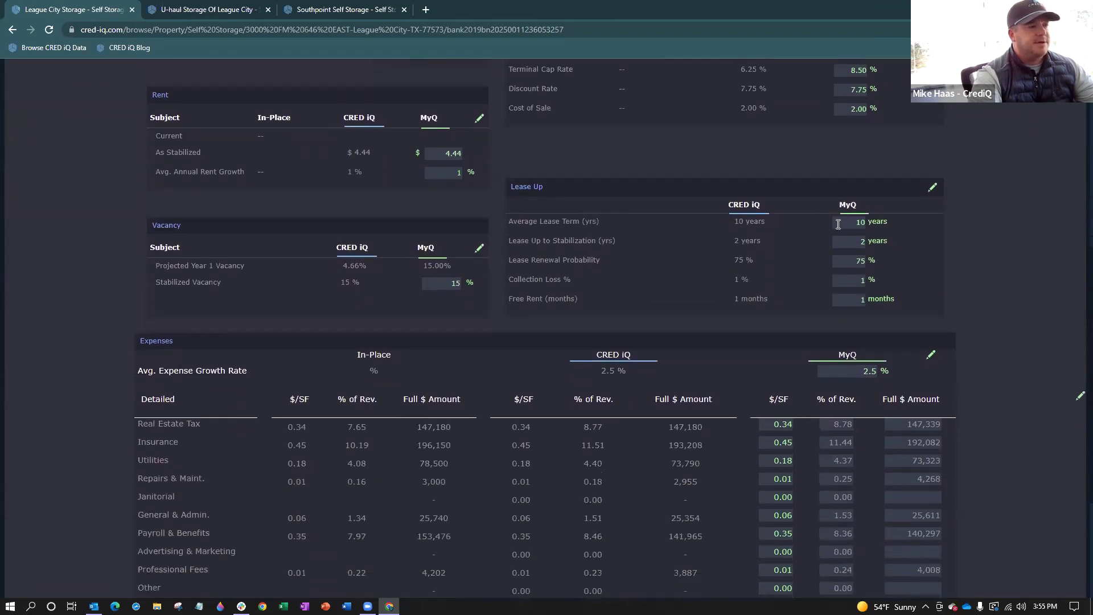
scroll(838, 224, "down", 3)
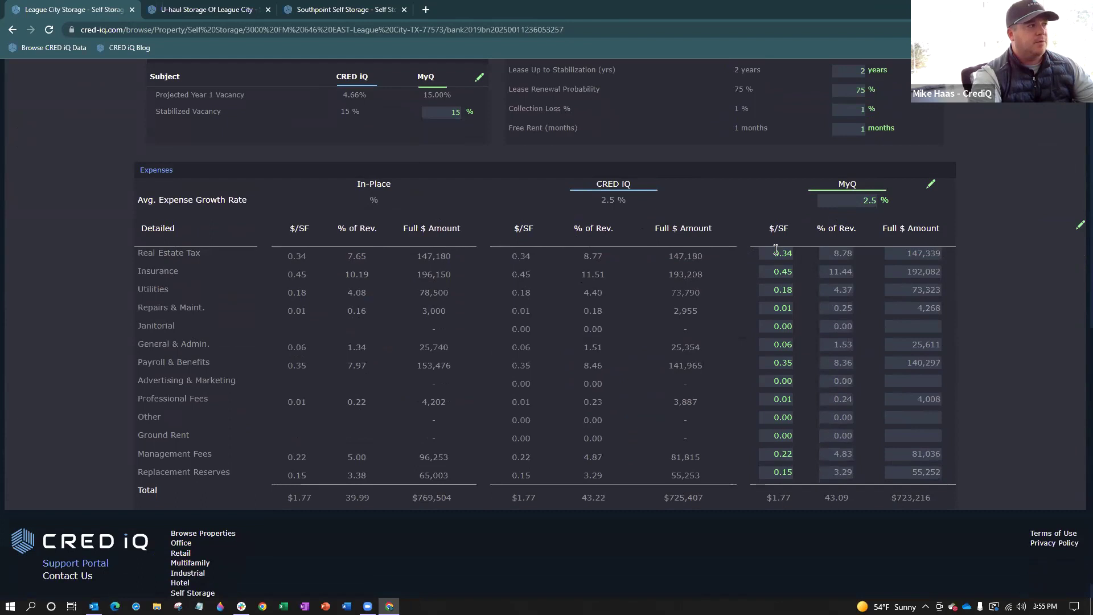
left_click(895, 254)
type("250000")
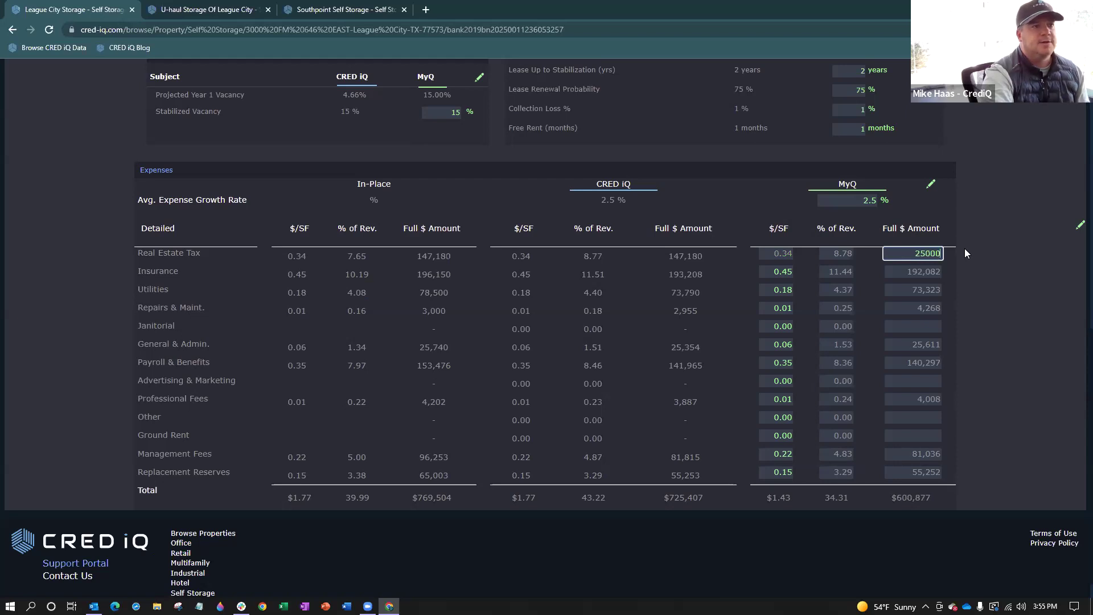
left_click(965, 251)
scroll(968, 285, "up", 7)
scroll(968, 285, "up", 3)
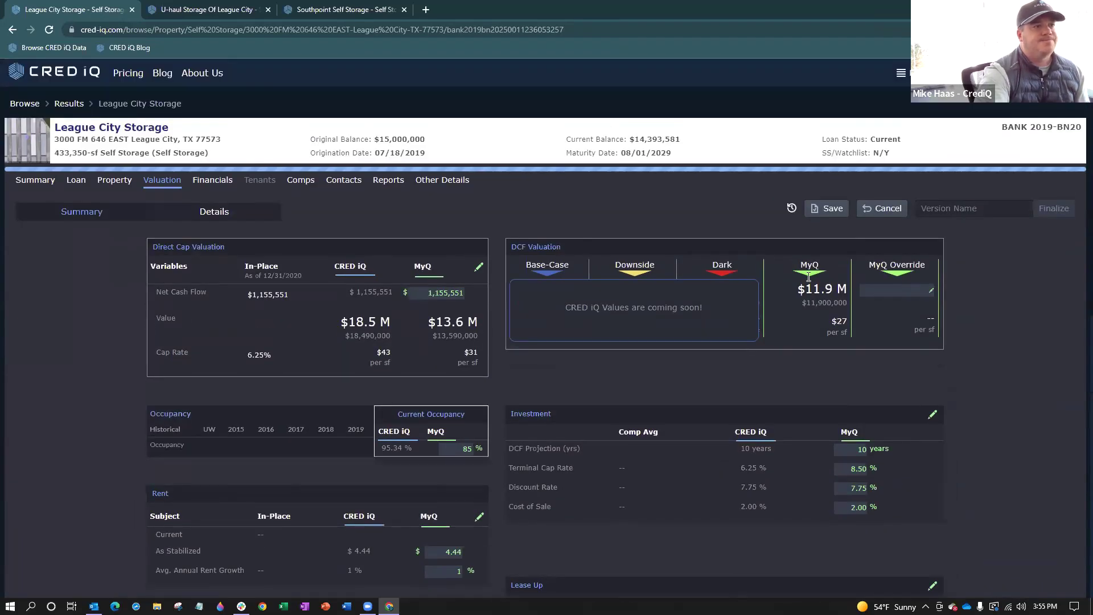
Name the valuation version 'v1' and finalize it, lowering the MyQ DCF to $10.5 M
scroll(813, 308, "down", 4)
scroll(813, 307, "up", 4)
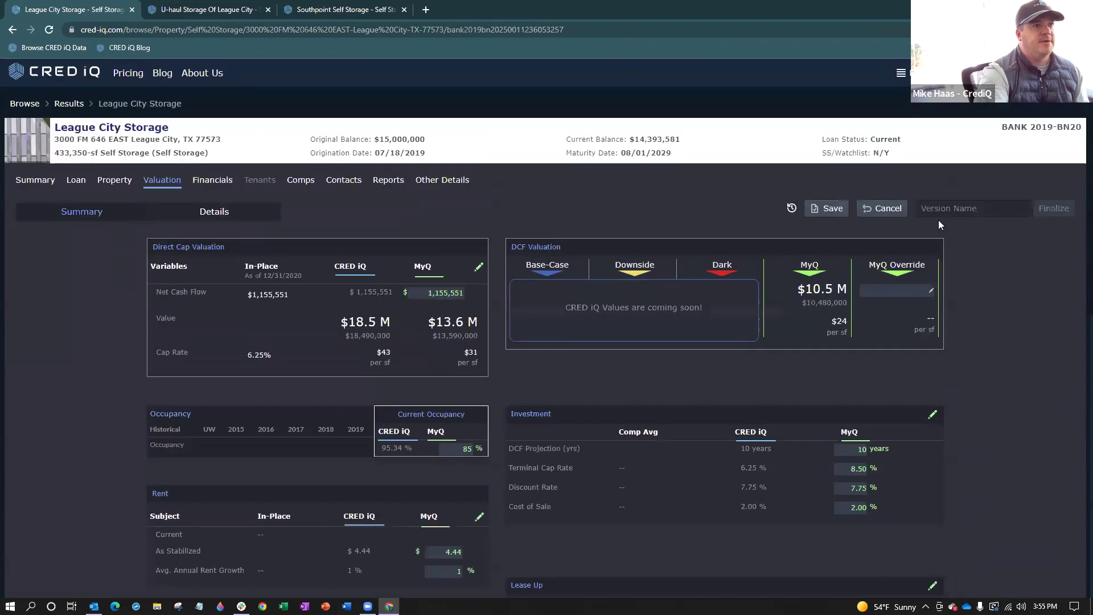
left_click(943, 210)
type("v")
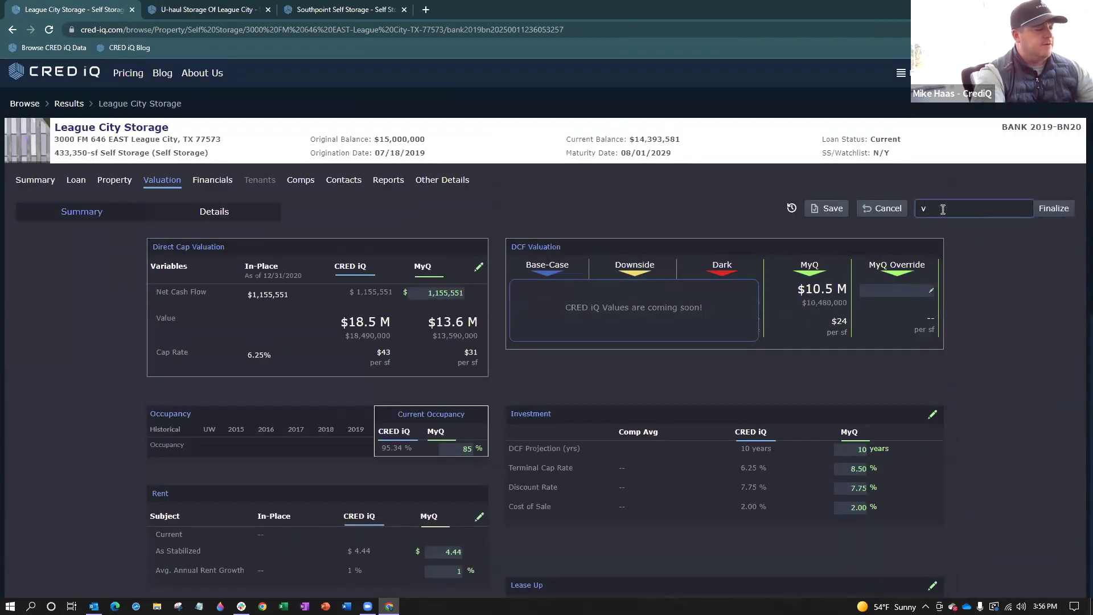
type("1")
left_click(1054, 209)
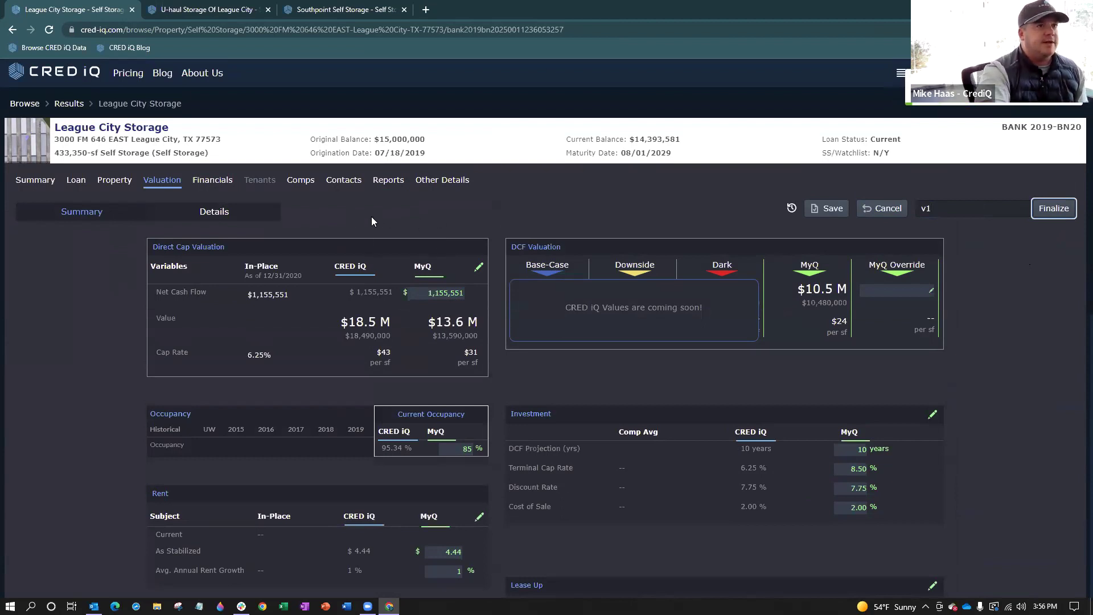
left_click(232, 217)
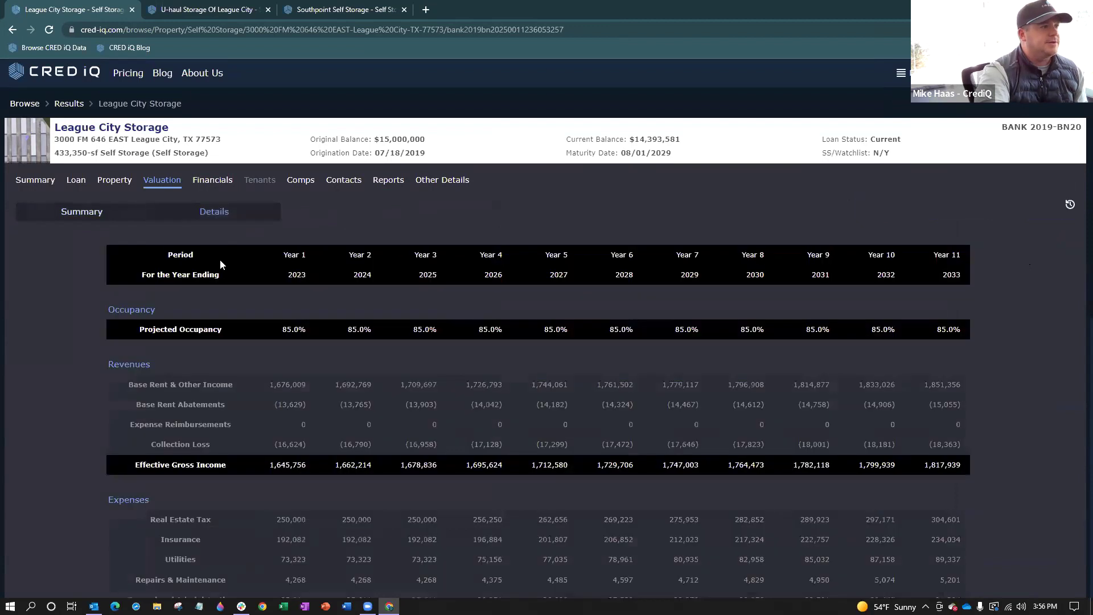
scroll(219, 267, "down", 2)
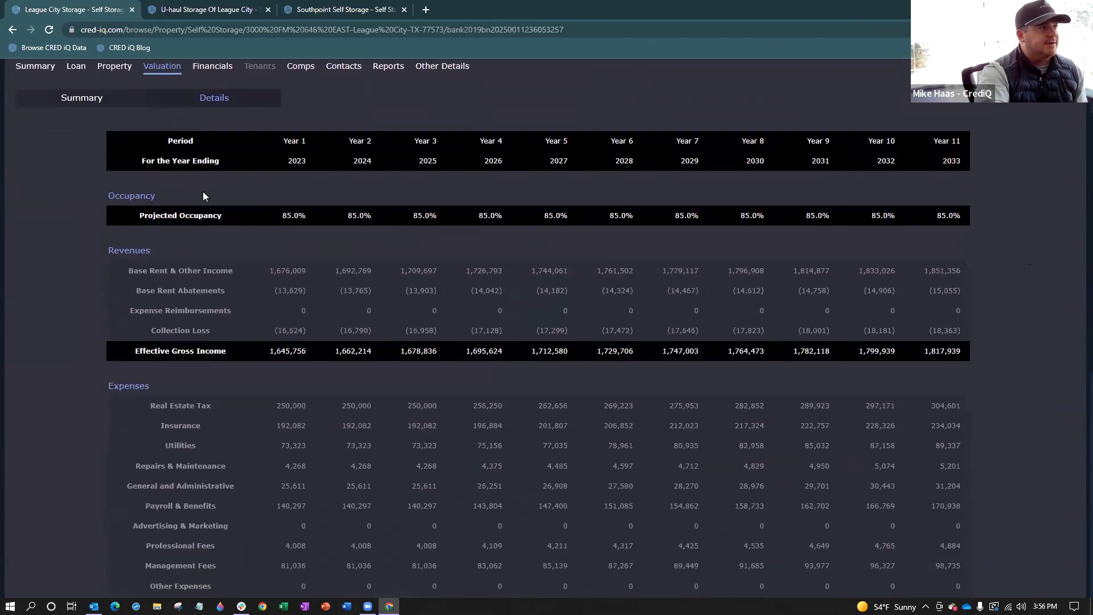
scroll(429, 235, "down", 1)
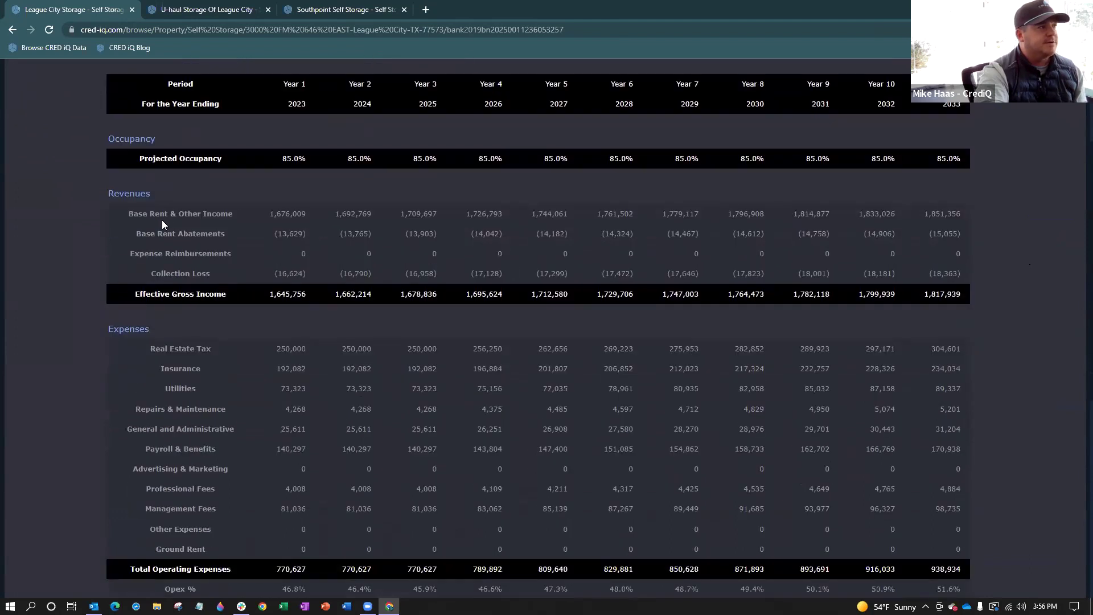
scroll(194, 209, "down", 1)
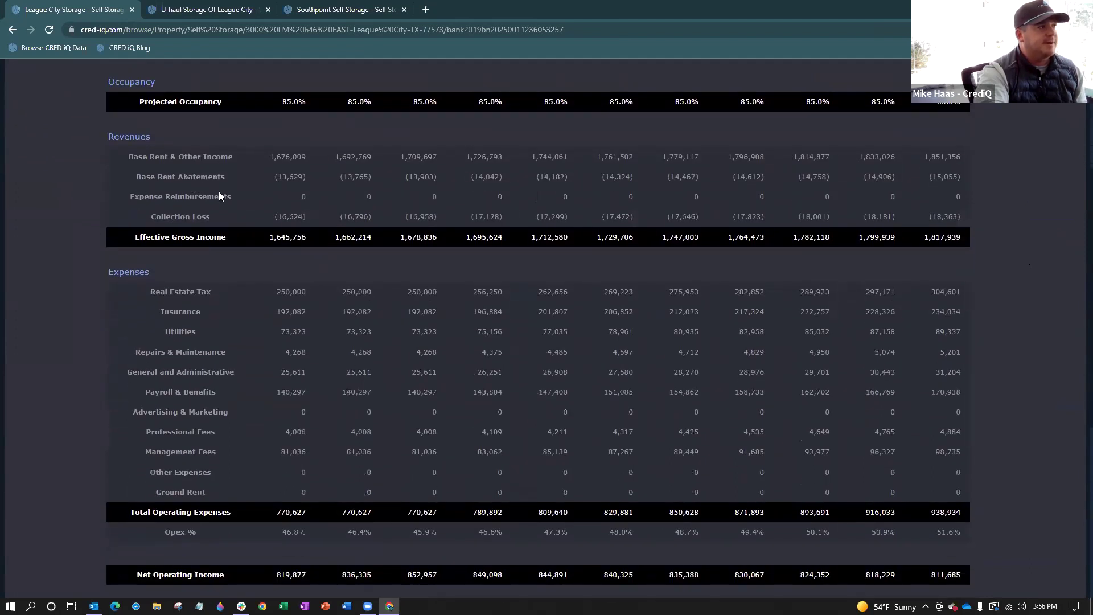
scroll(228, 194, "up", 1)
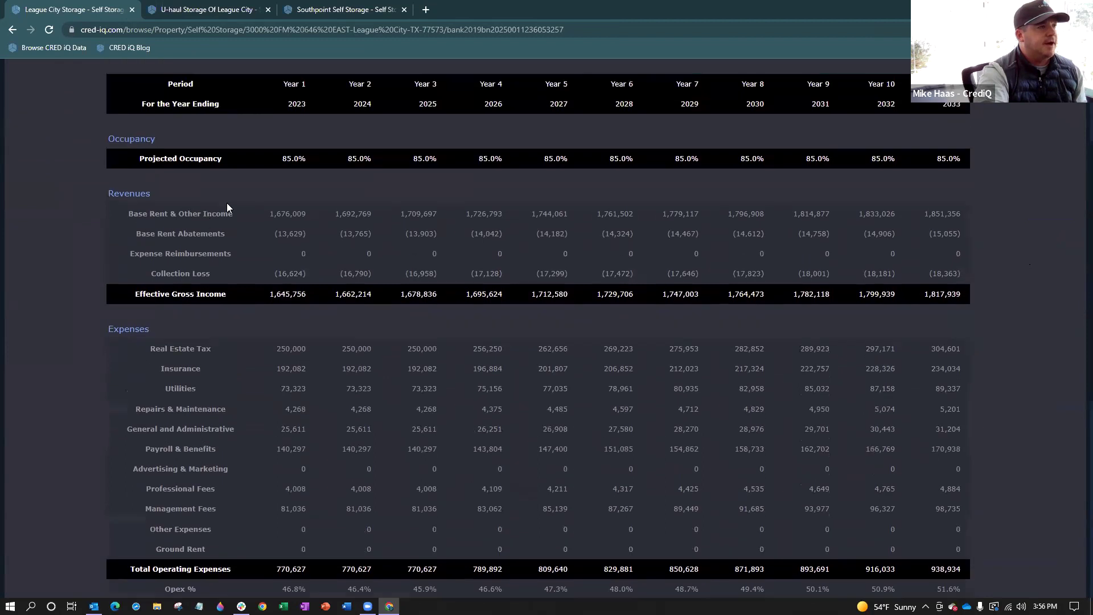
scroll(217, 200, "down", 3)
scroll(208, 192, "up", 1)
scroll(202, 178, "up", 1)
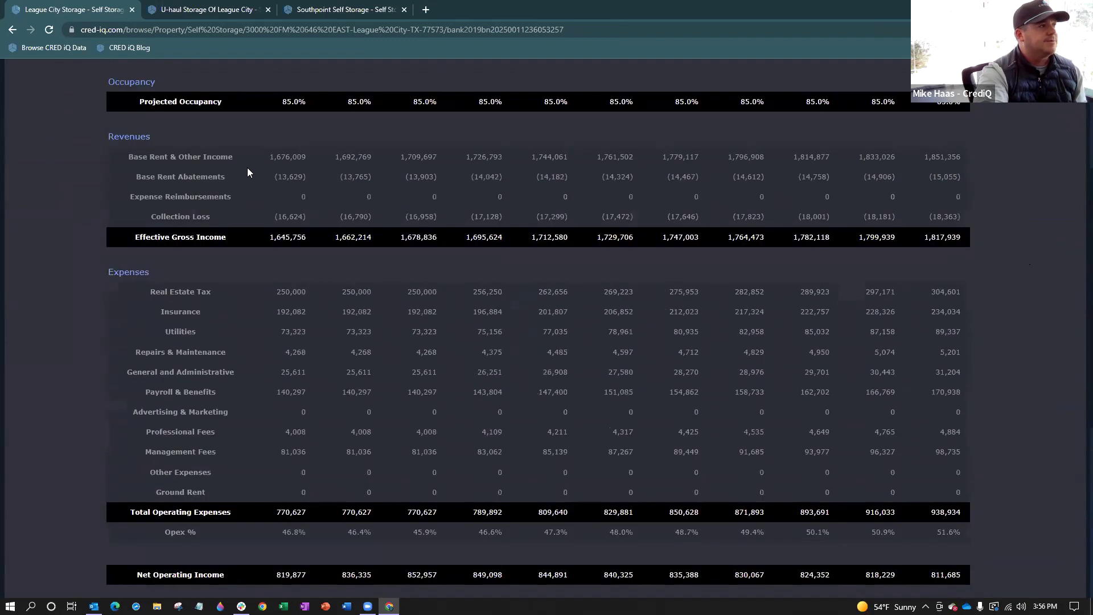
scroll(254, 196, "down", 2)
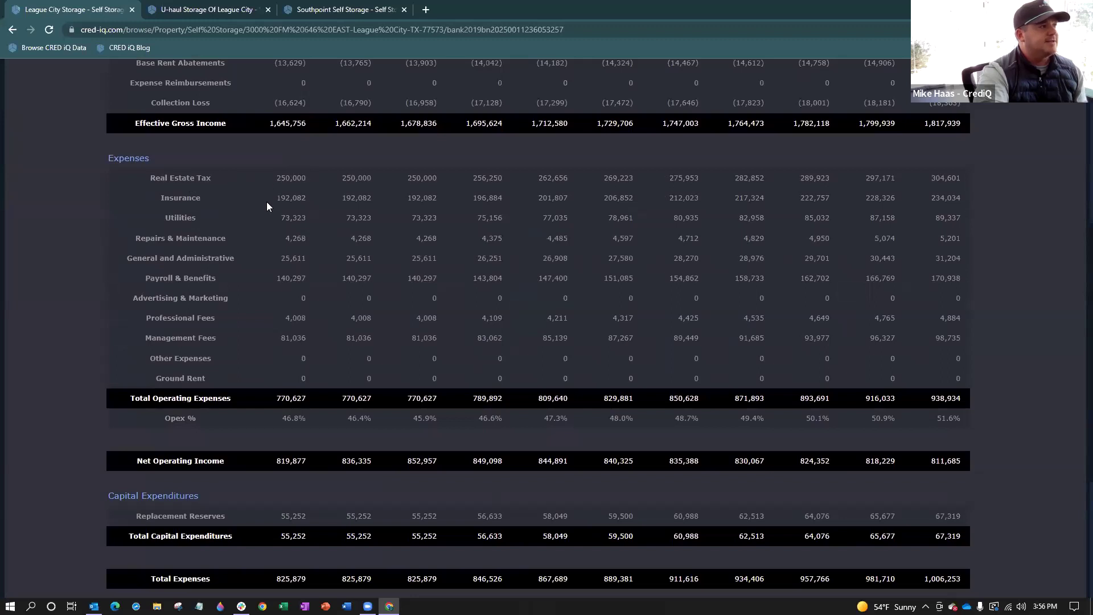
scroll(261, 287, "down", 1)
scroll(264, 373, "down", 1)
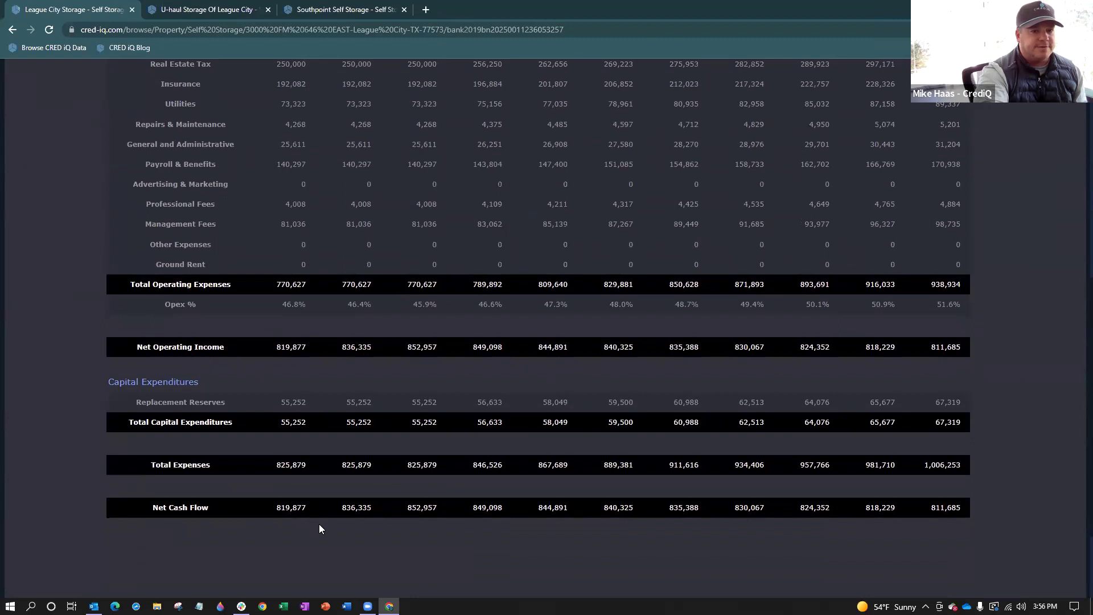
scroll(319, 524, "up", 8)
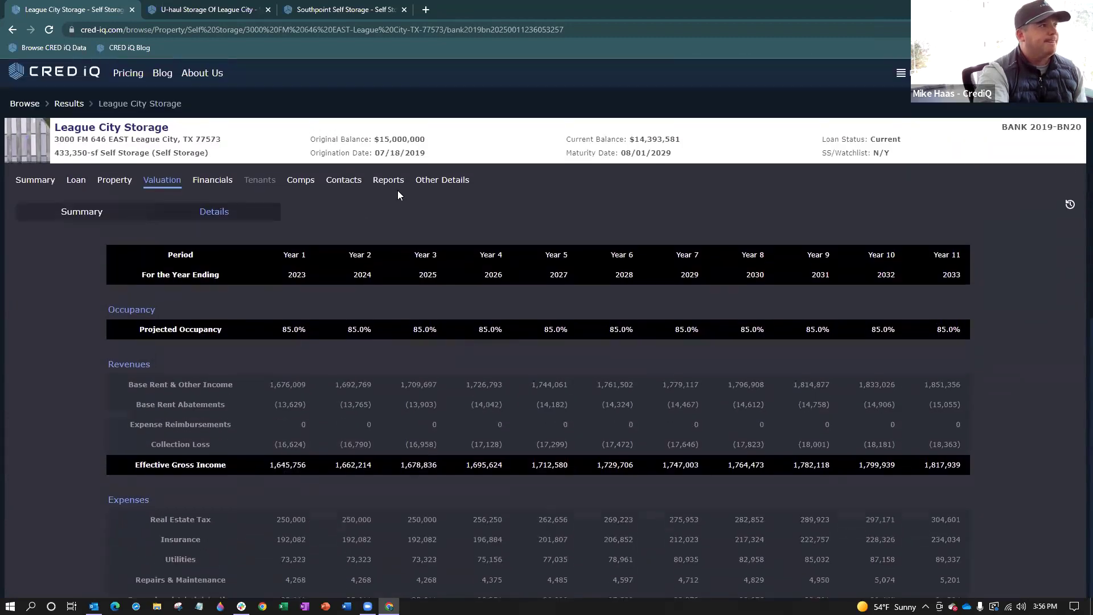
Download the League City Storage Valuation Report from the Reports list and open the PDF
left_click(389, 180)
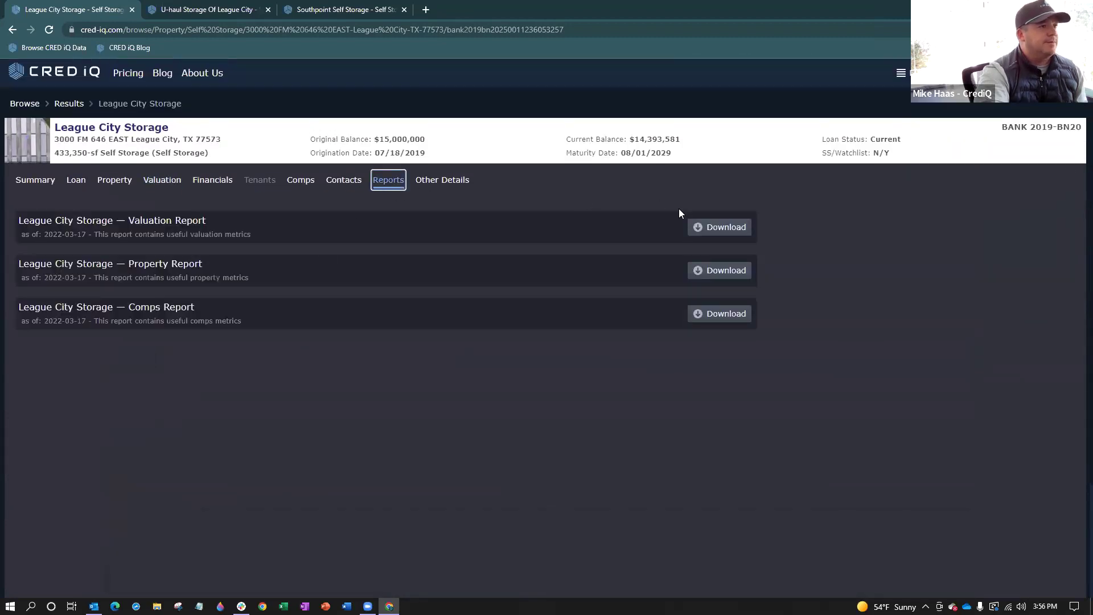
left_click(712, 229)
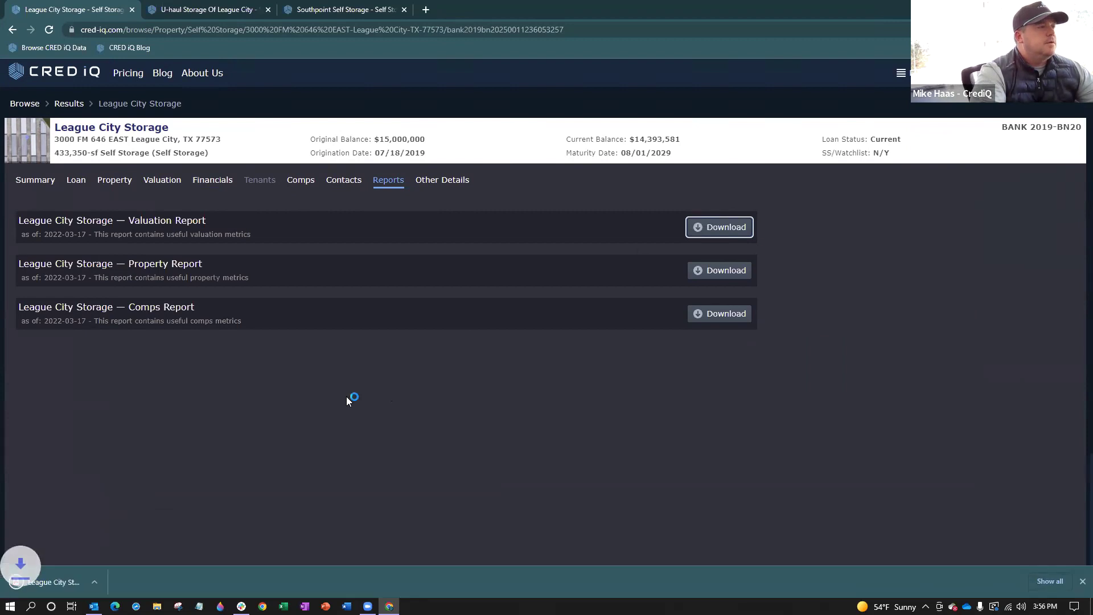
left_click(63, 585)
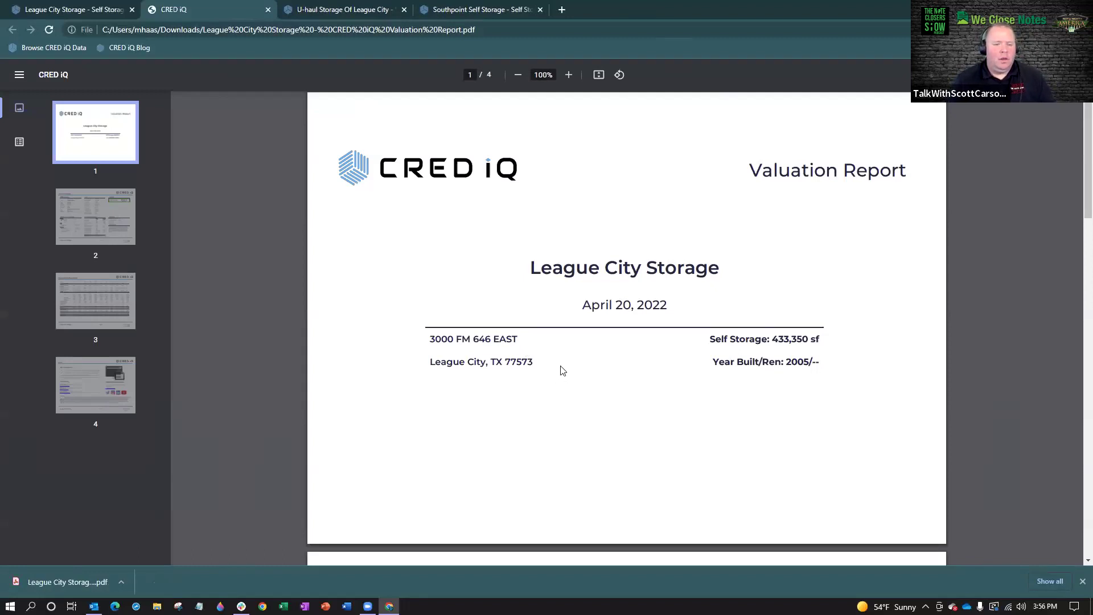
Scroll through the Valuation Report's summary and Discounted Cash Flow Analysis pages
scroll(562, 371, "down", 5)
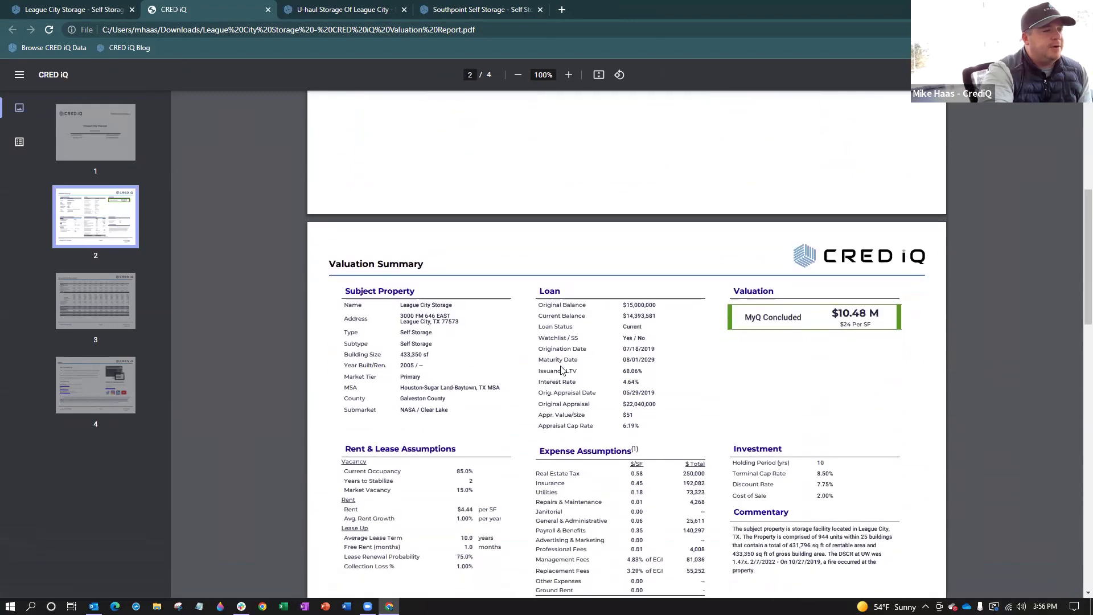
scroll(562, 370, "down", 2)
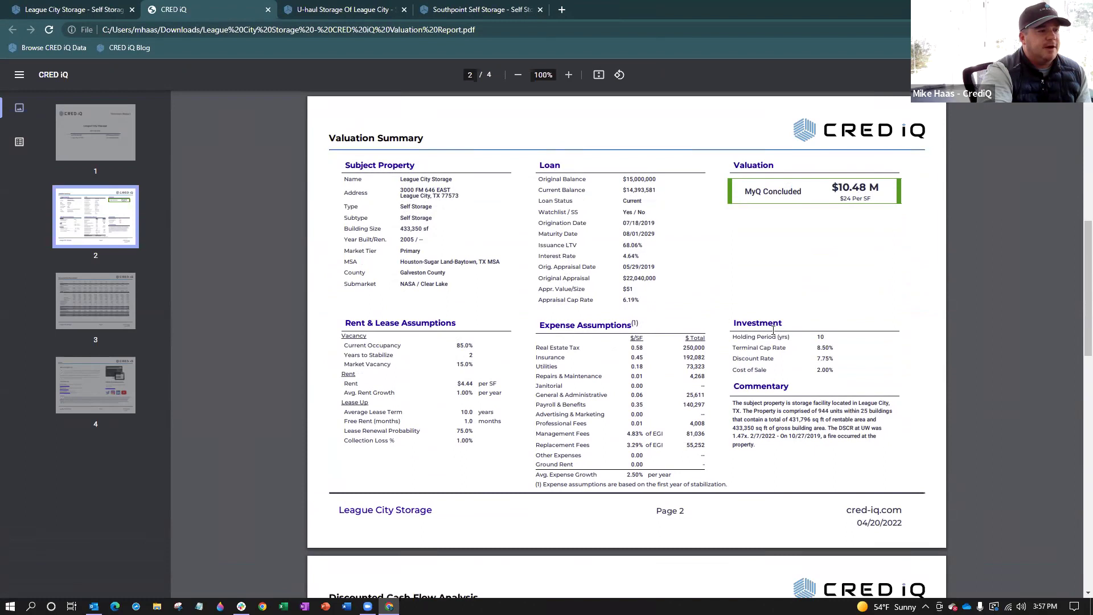
scroll(774, 330, "down", 2)
left_click_drag(763, 330, 735, 299)
left_click(776, 341)
scroll(734, 353, "down", 3)
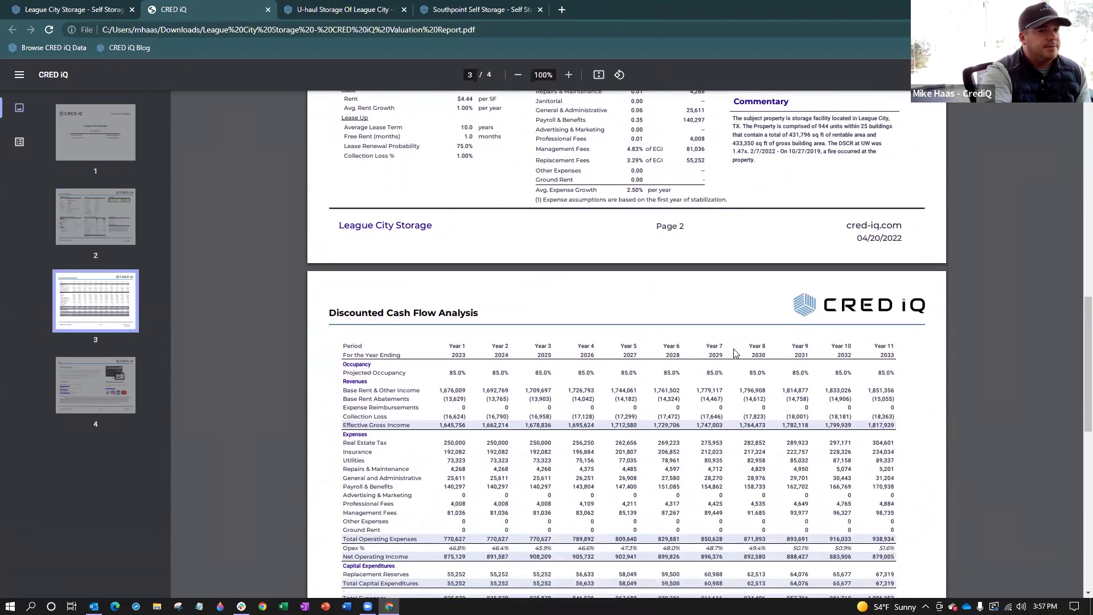
scroll(734, 353, "down", 2)
scroll(486, 339, "down", 1)
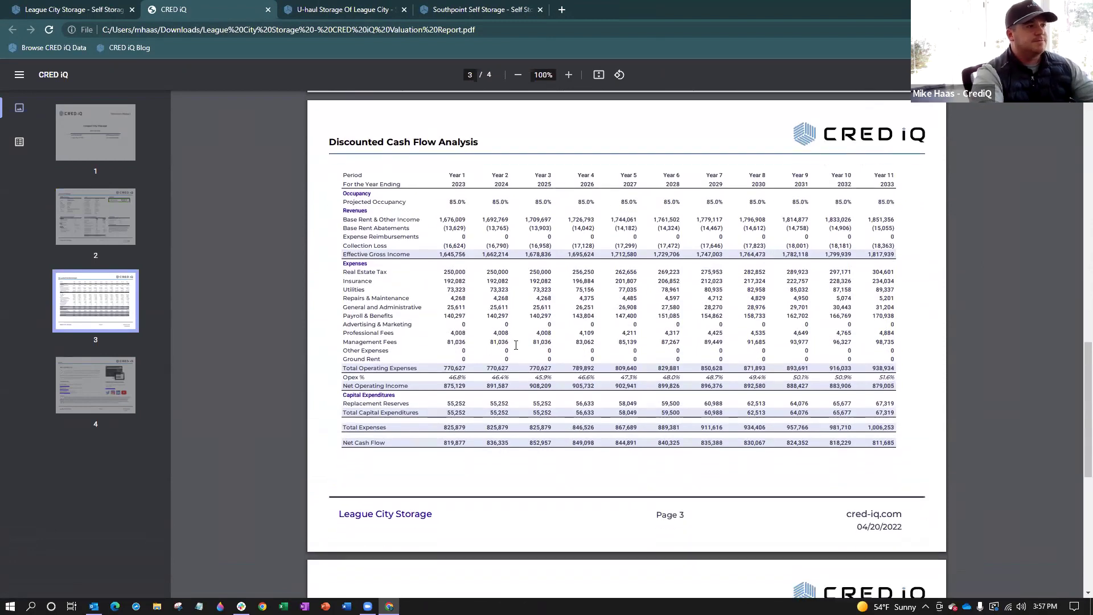
scroll(517, 344, "up", 2, "ctrl")
scroll(517, 343, "up", 1)
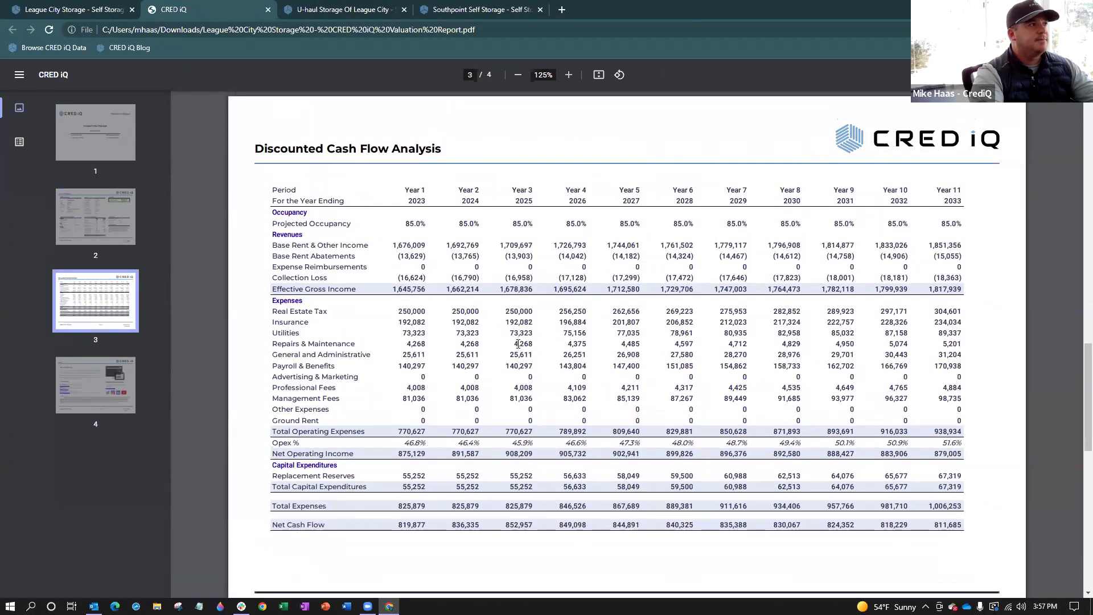
Back on the reports page, download the Comps Report and open its PDF
left_click(94, 9)
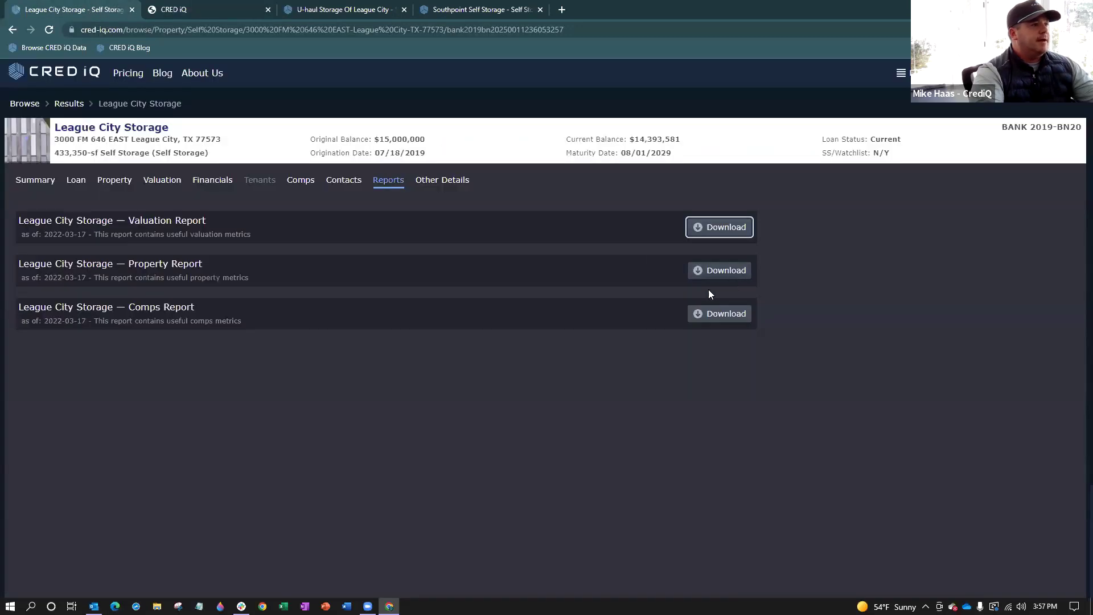
left_click(717, 315)
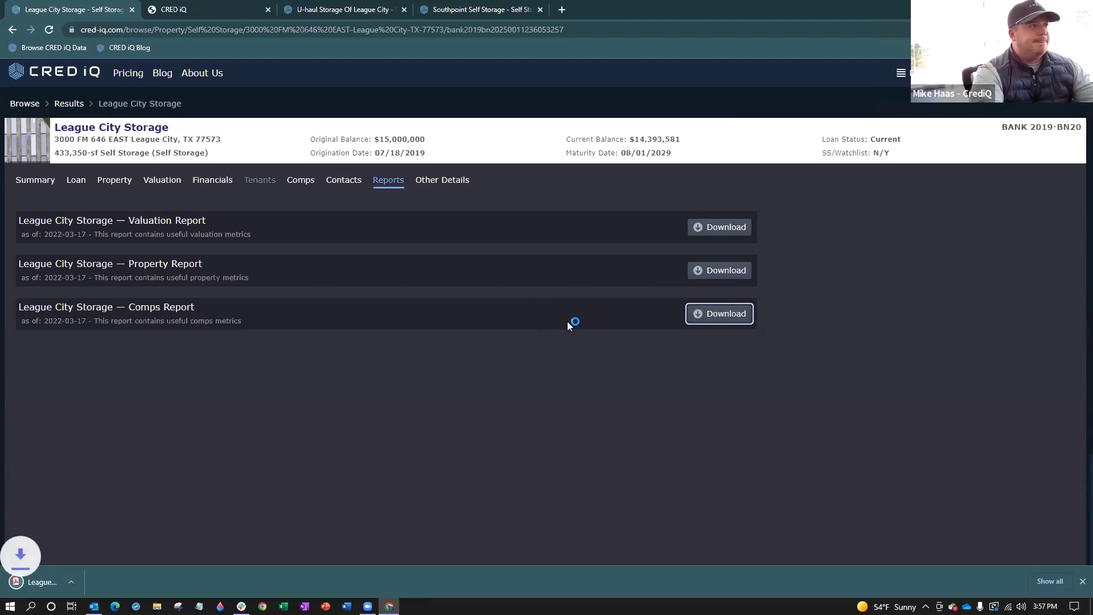
left_click(64, 585)
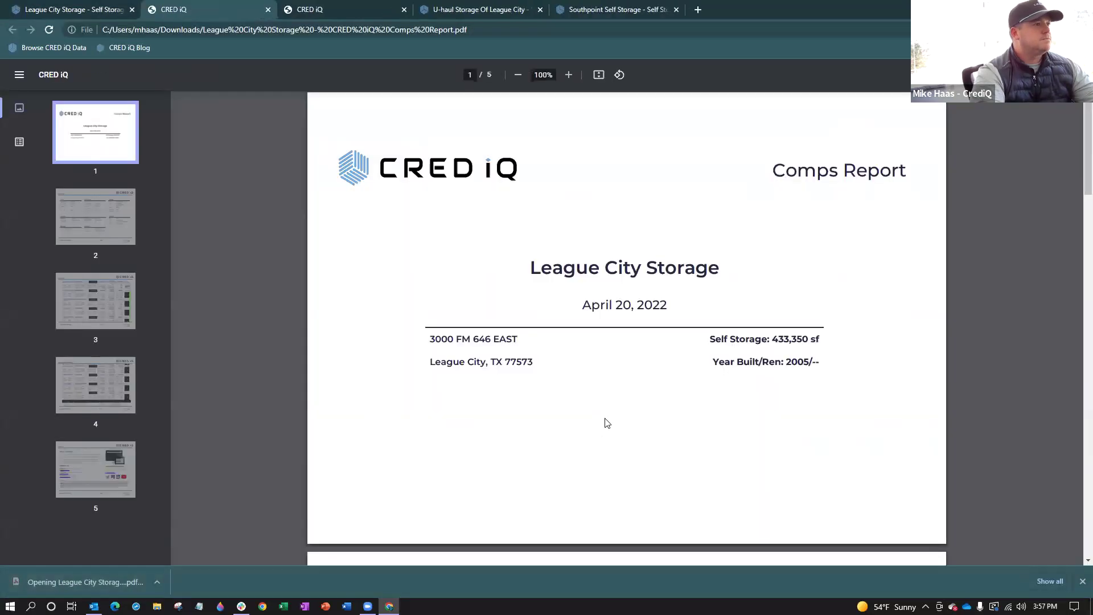
Scroll to the comparables summary on pages 3–4, then return to the reports page
scroll(611, 420, "down", 10)
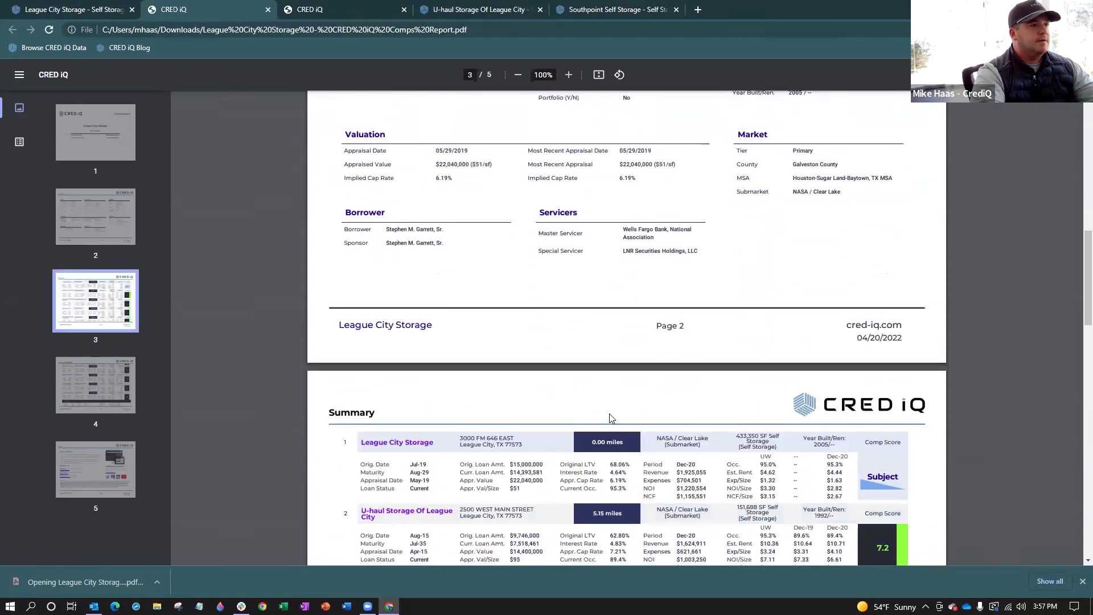
scroll(611, 419, "down", 5)
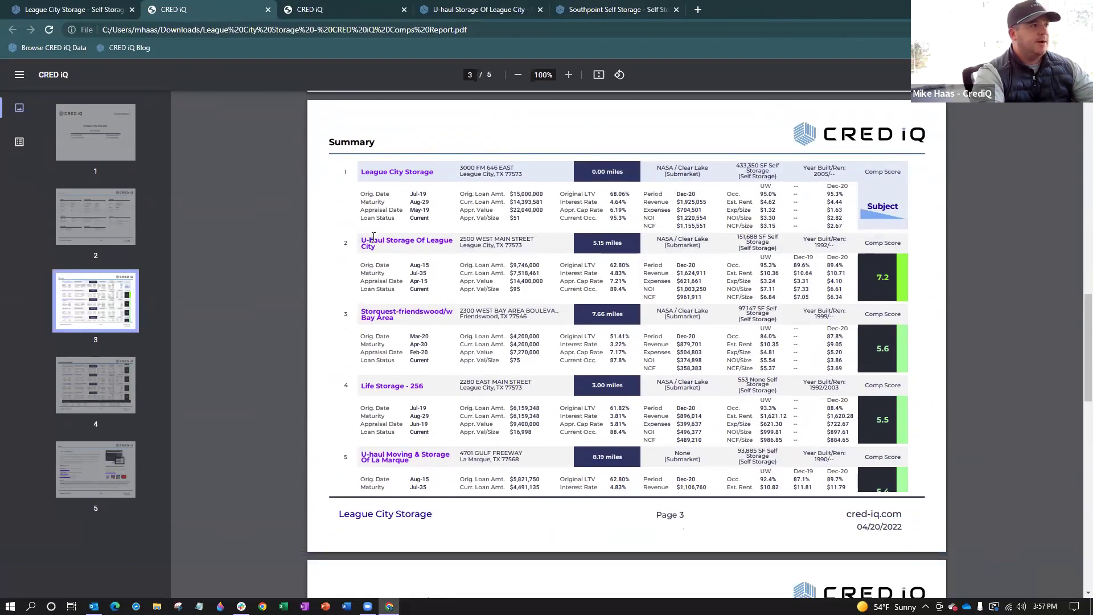
scroll(382, 358, "down", 10)
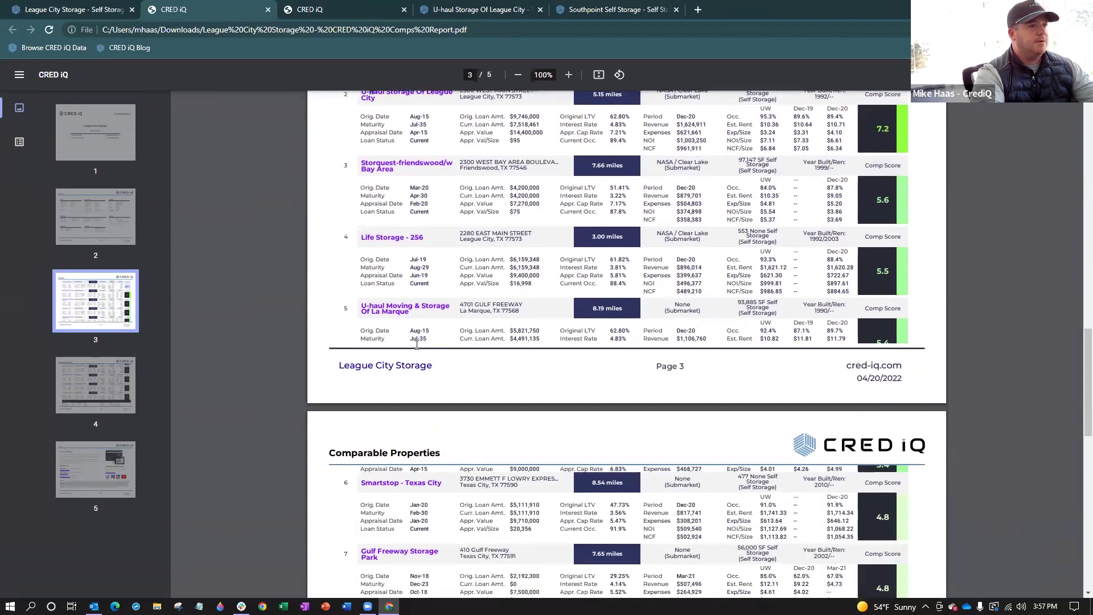
left_click(114, 11)
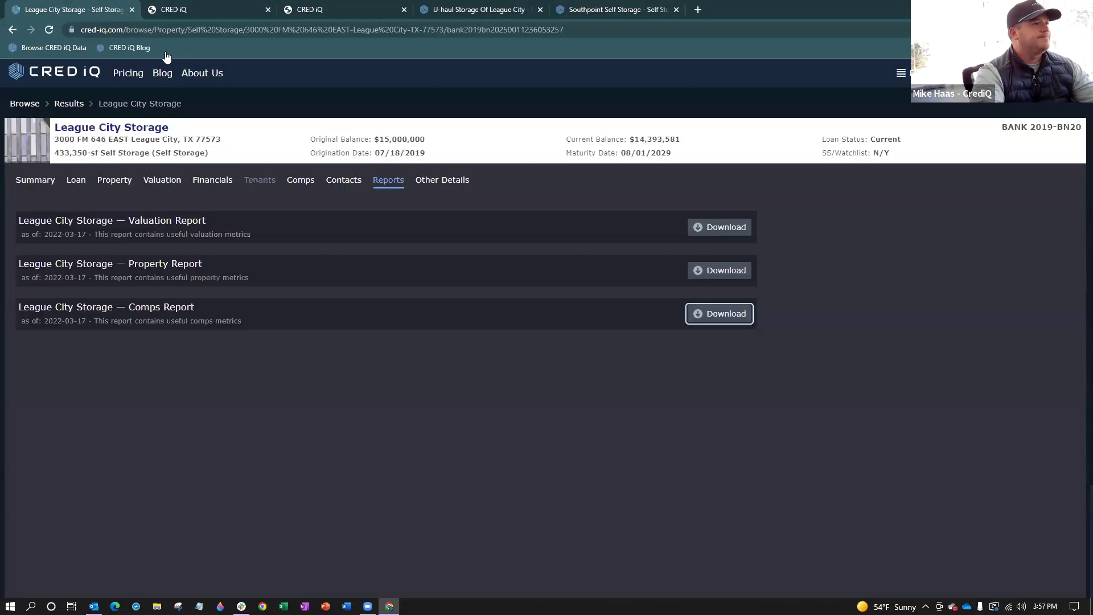
Return to the Texas self storage results and zoom the map around Austin and San Marcos
left_click(69, 103)
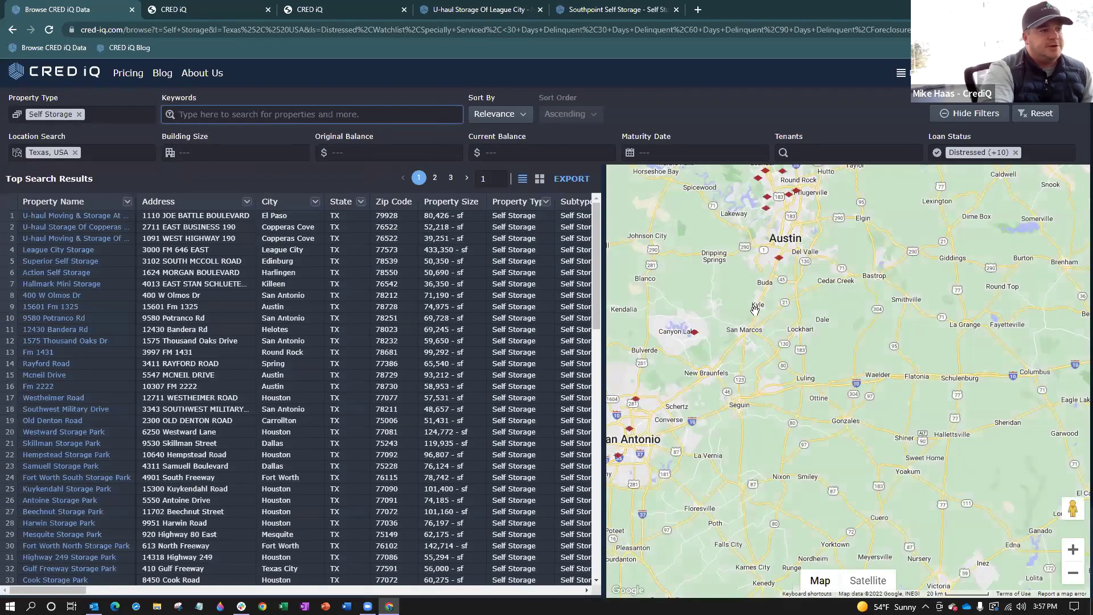
scroll(814, 341, "up", 1)
scroll(814, 340, "up", 1)
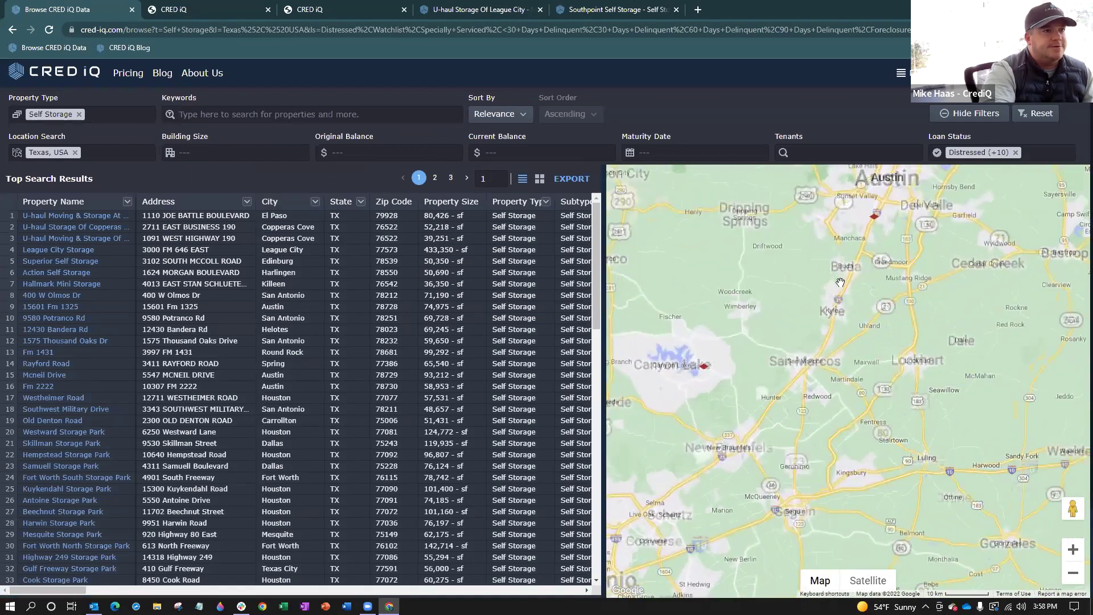
mouse_move(875, 221)
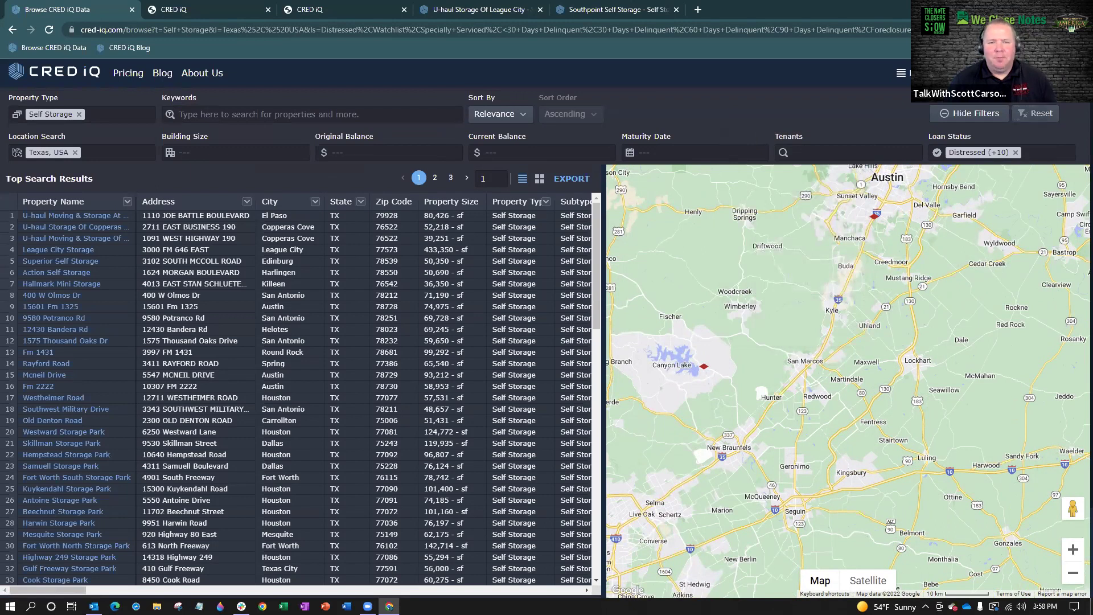
Choose Subscription from the account menu to show the Free, Standard and Ultra plans
left_click(997, 73)
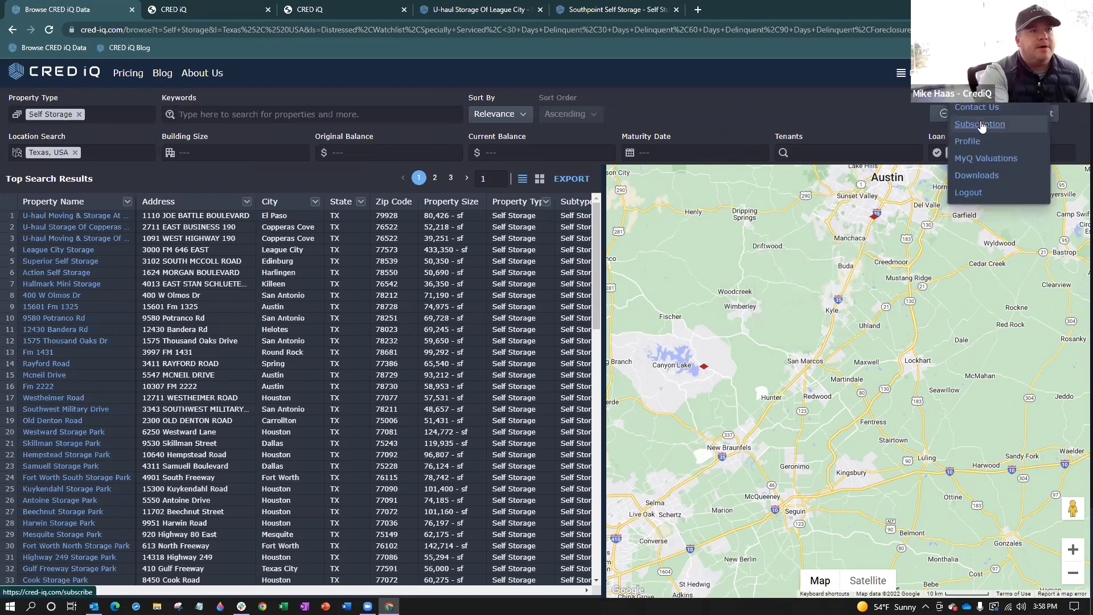
left_click(980, 125)
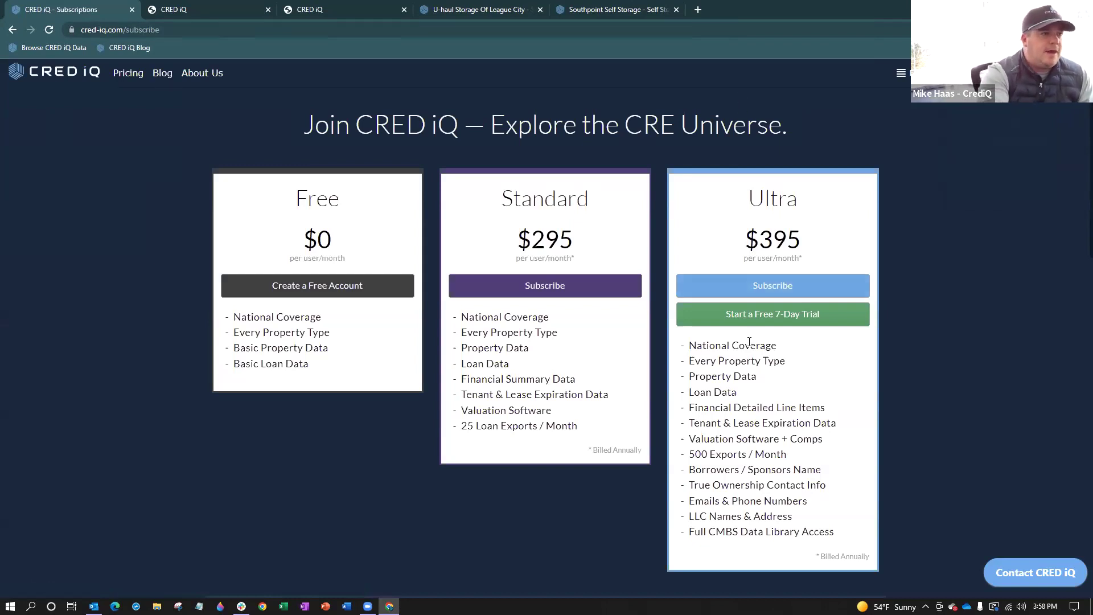
Open the Ultra plan's 7-day free trial form, then switch back to the Subscriptions tab
left_click(762, 319)
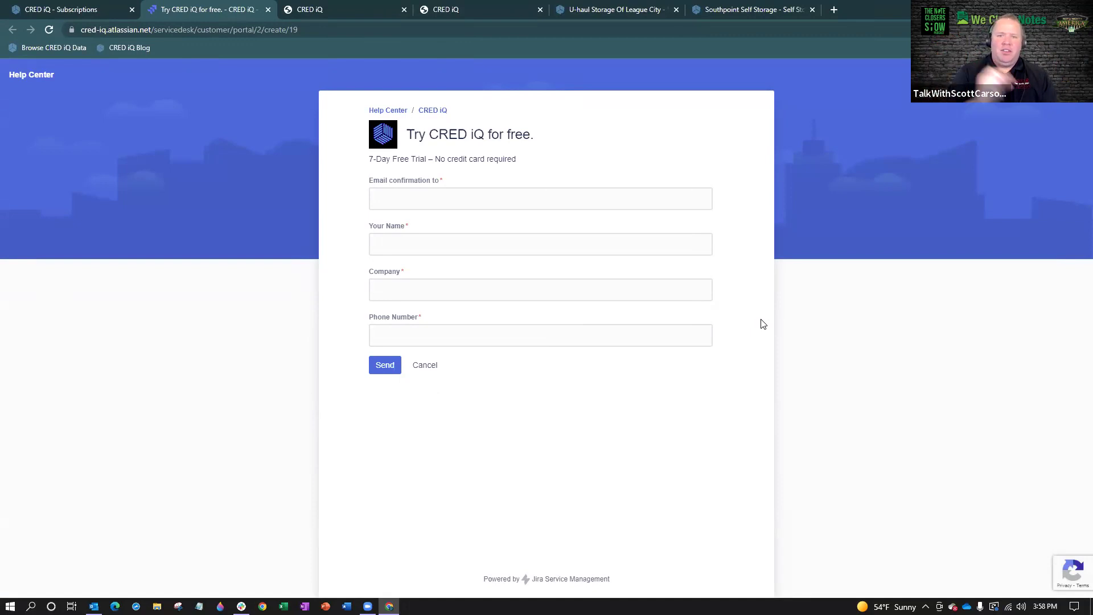
left_click(54, 9)
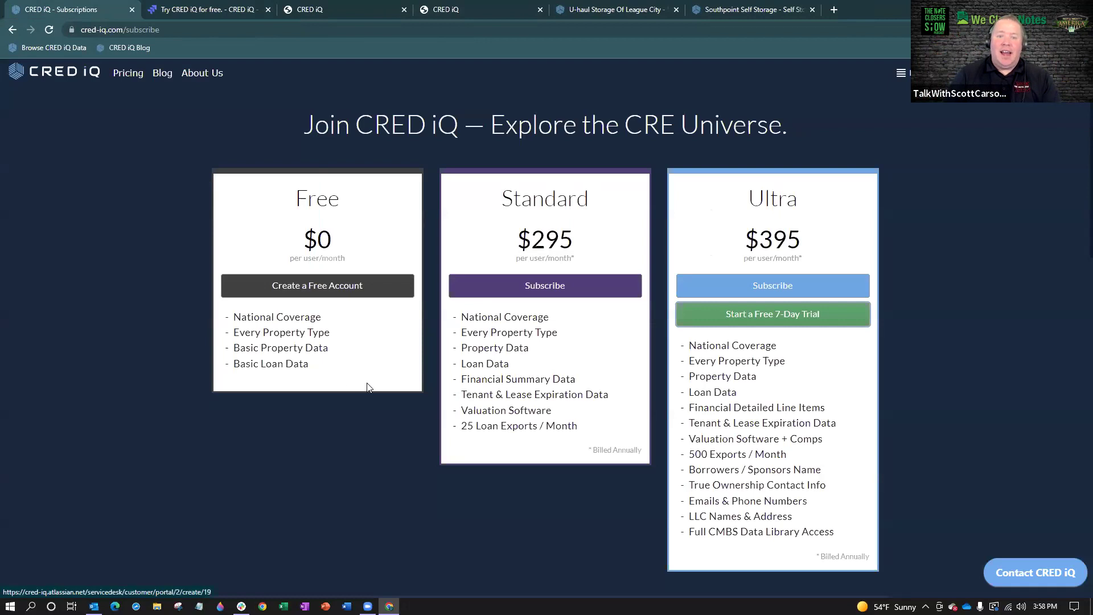
scroll(571, 477, "down", 1)
scroll(572, 477, "down", 1)
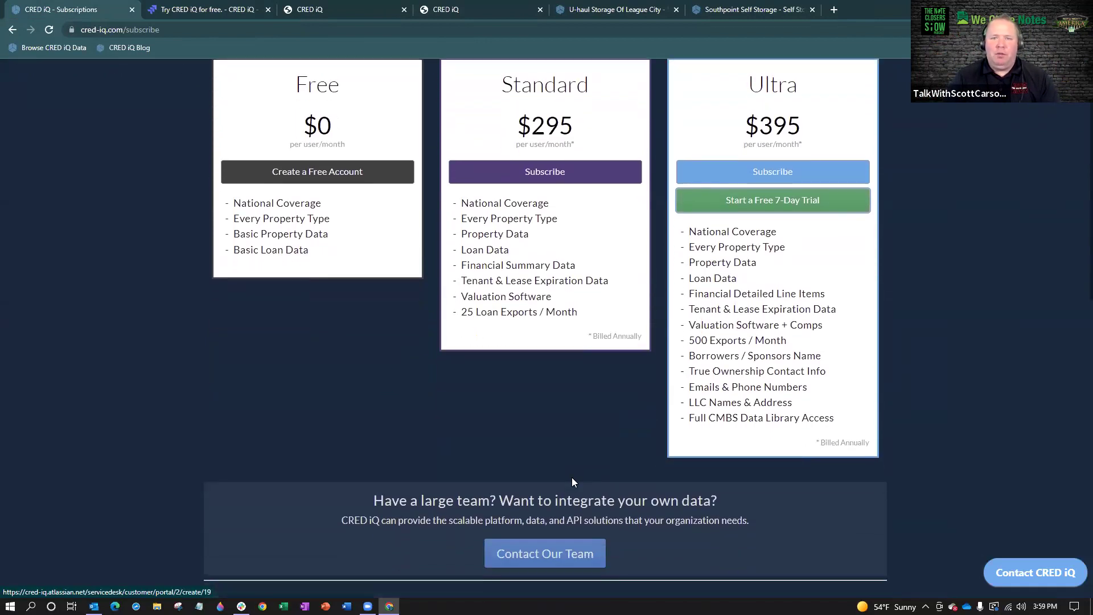
scroll(572, 479, "up", 2)
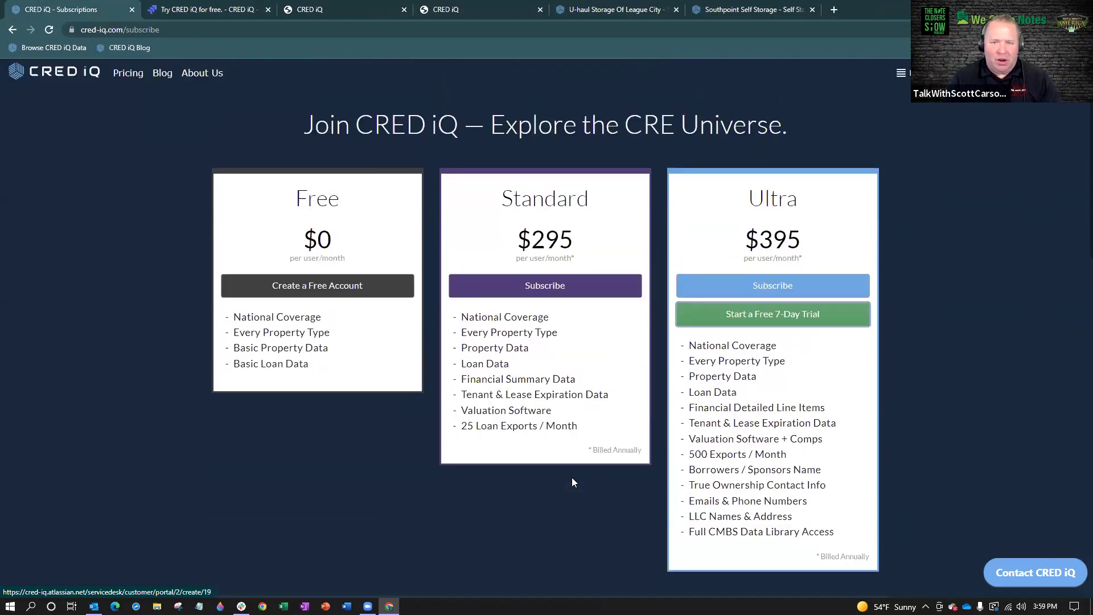